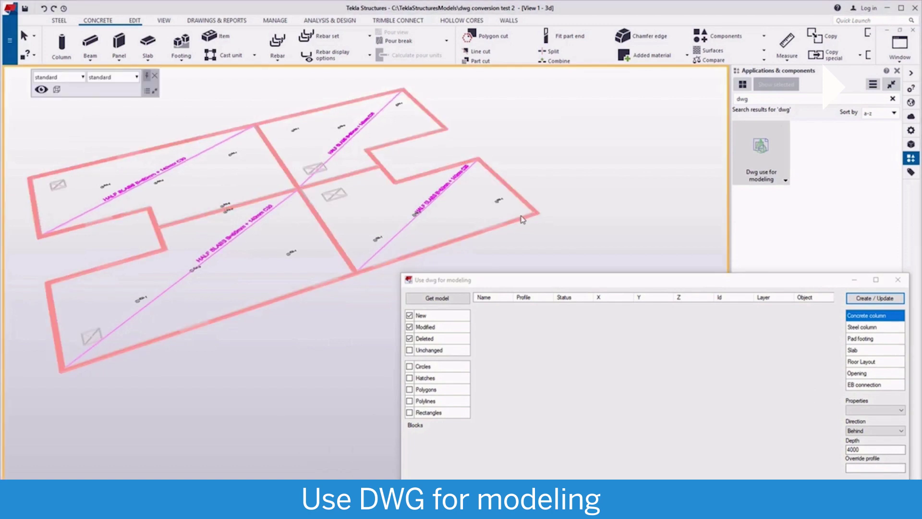
Load the DWG objects and select slab polygons 205–208 from the Polygons list
left_click(443, 297)
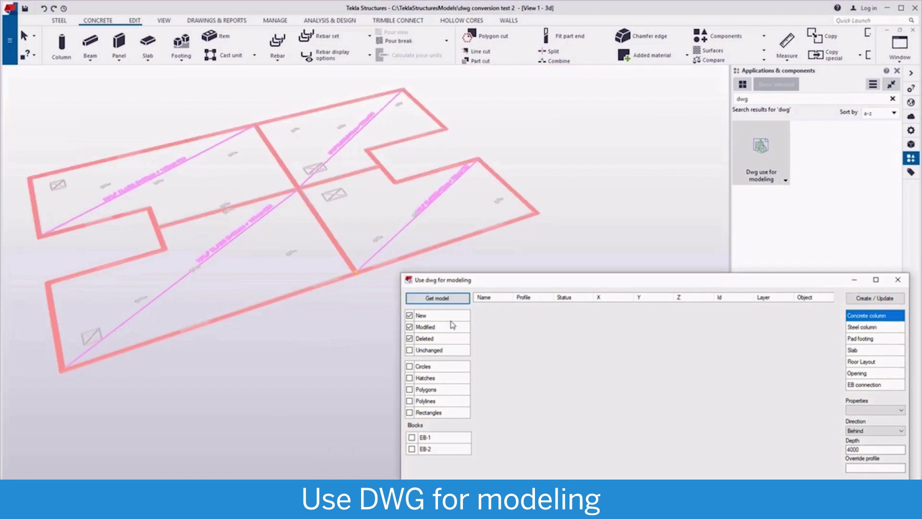
left_click(410, 389)
left_click(495, 308)
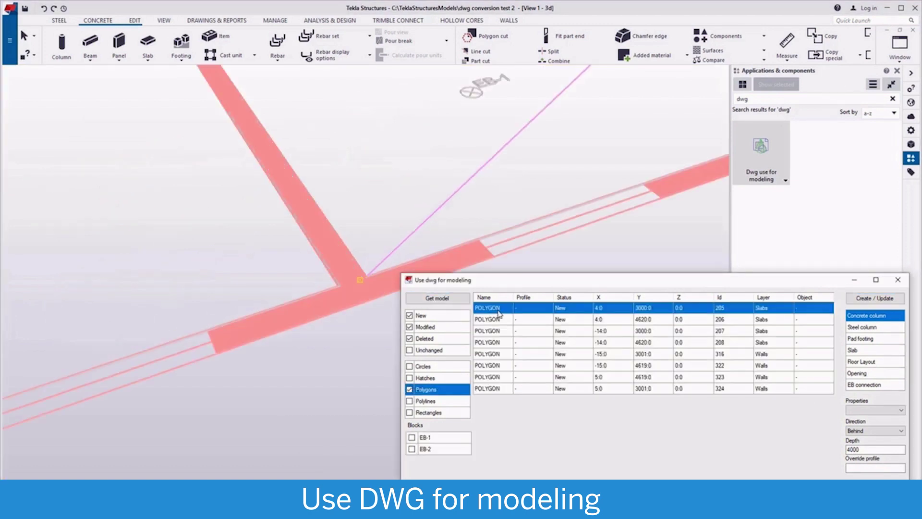
left_click(497, 342, "shift")
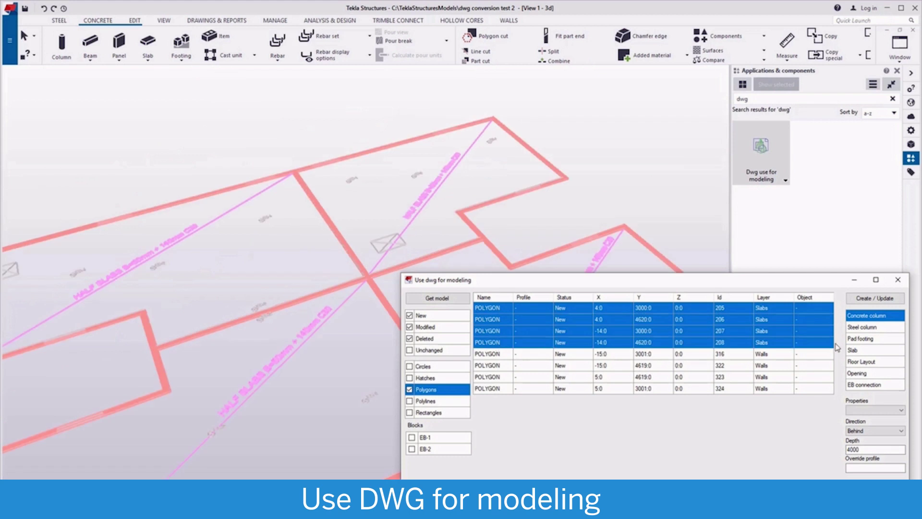
Create Floor Layout slabs with Halfslab properties from the four selected polygons
left_click(865, 361)
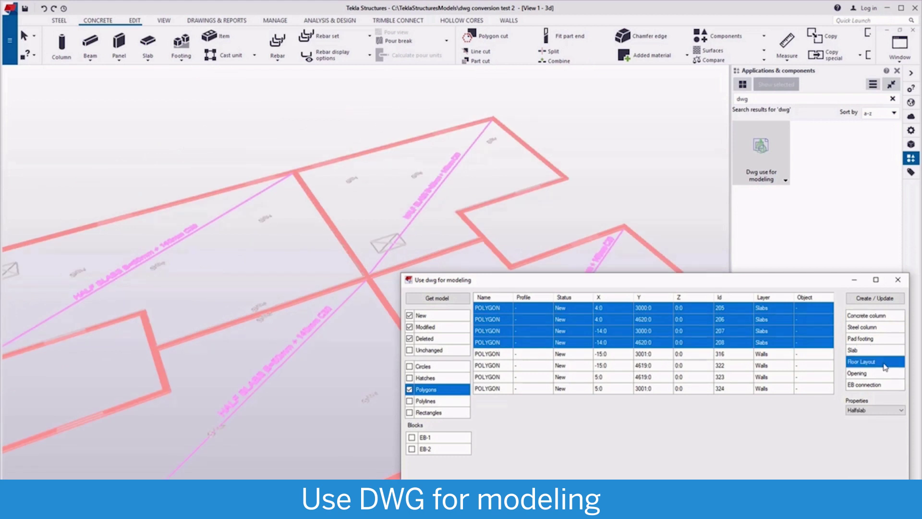
left_click(891, 408)
left_click(891, 415)
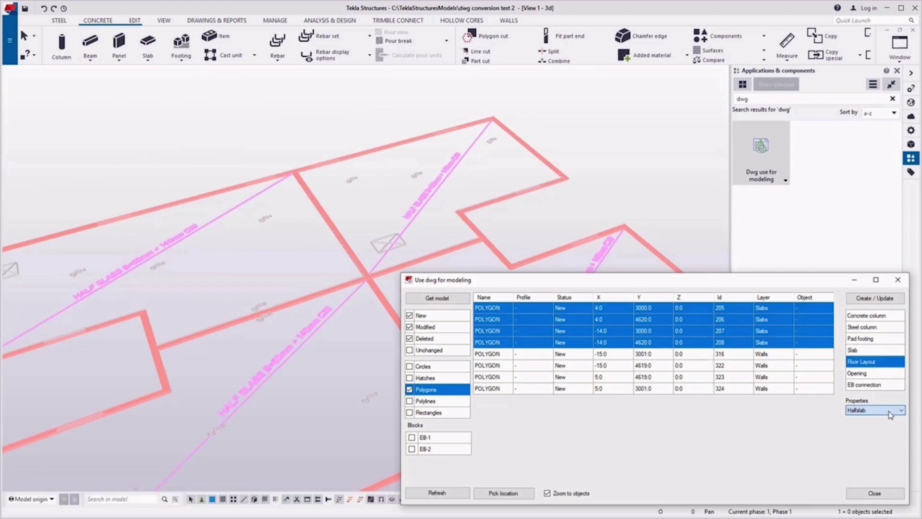
left_click(872, 298)
scroll(620, 200, "down", 3)
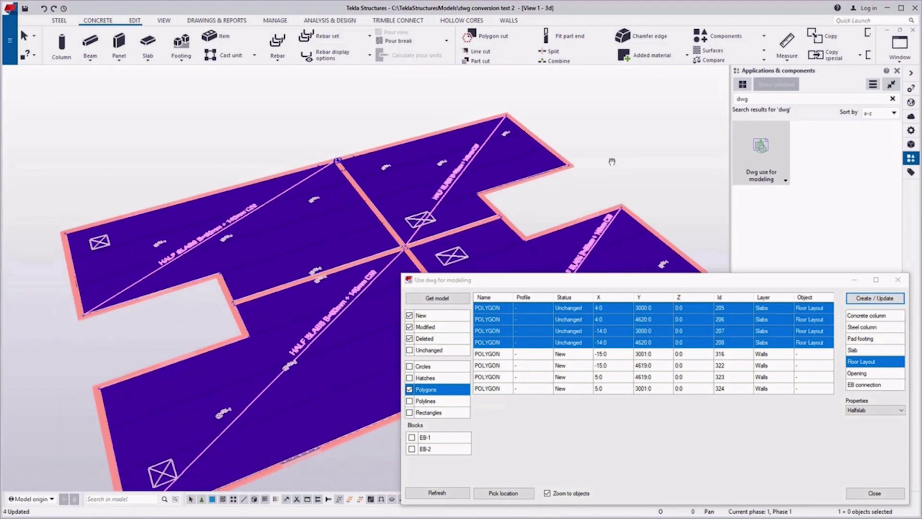
middle_click_drag(612, 159, 586, 139, "ctrl")
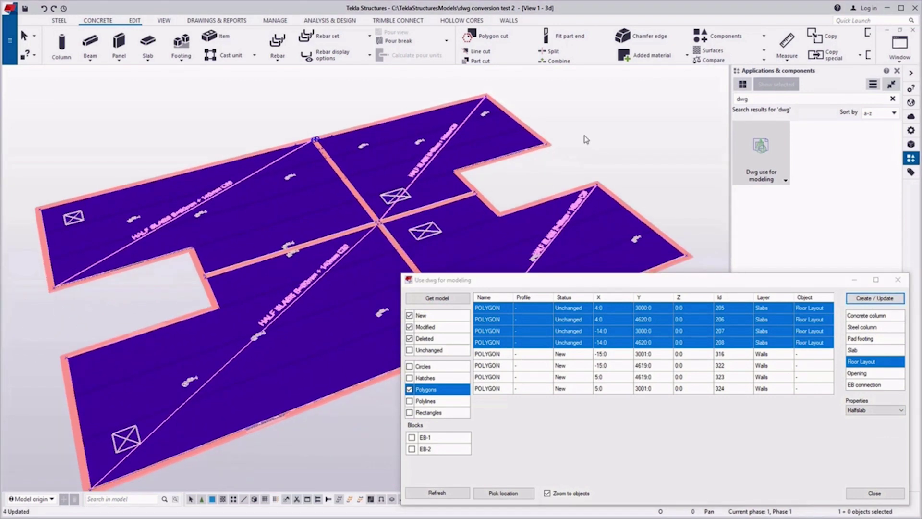
left_click(410, 389)
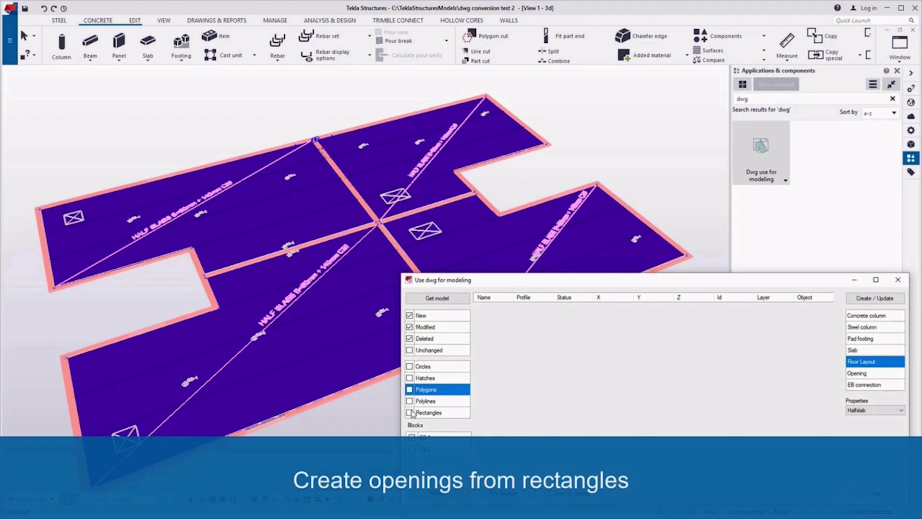
Turn all four DWG rectangles into openings in the half slabs
left_click(410, 412)
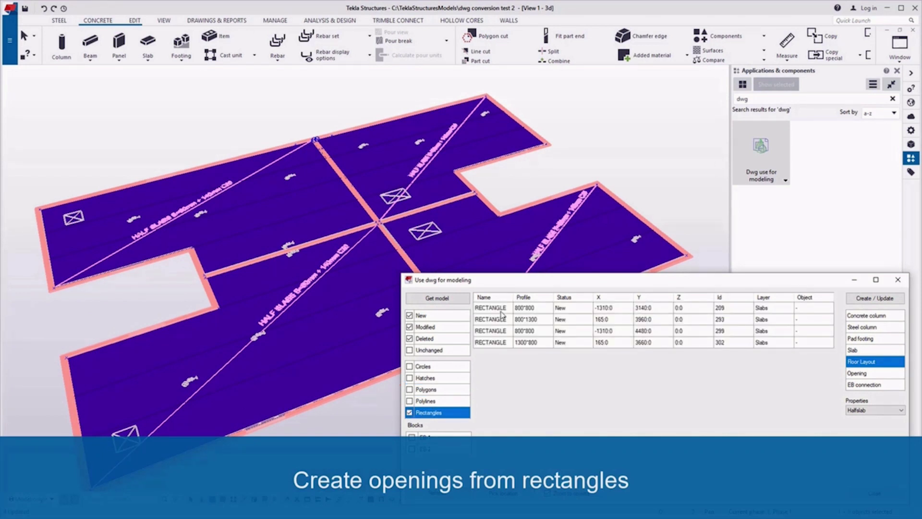
left_click(501, 312)
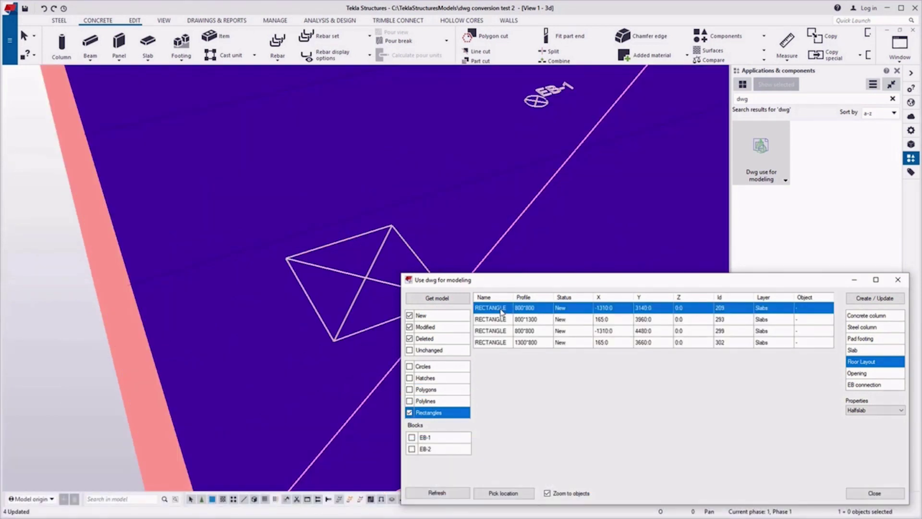
left_click(504, 343, "shift")
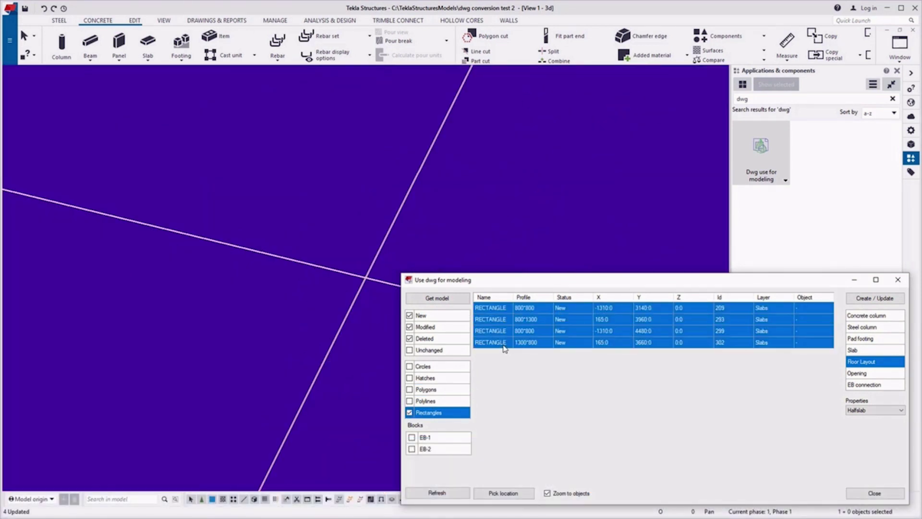
left_click(873, 376)
left_click(869, 300)
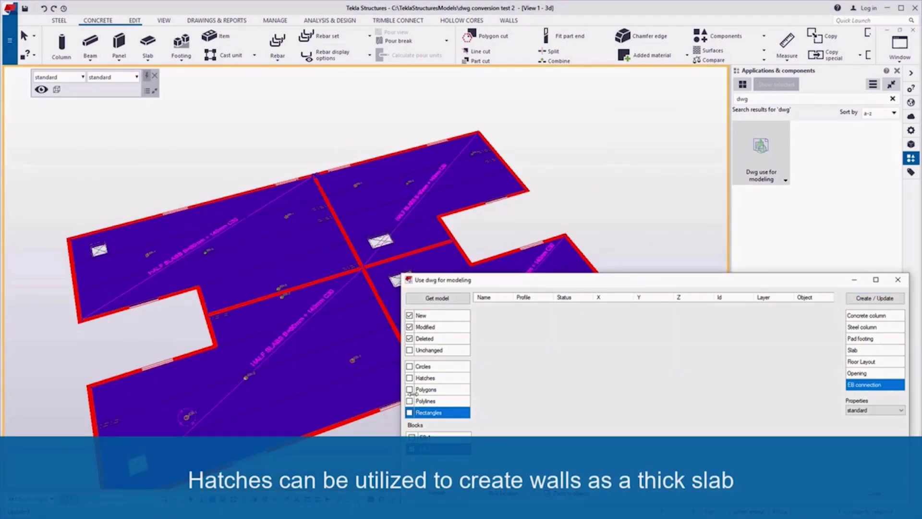
Create 3000-deep slabs from all eight DWG wall hatches
left_click(410, 378)
left_click(500, 309)
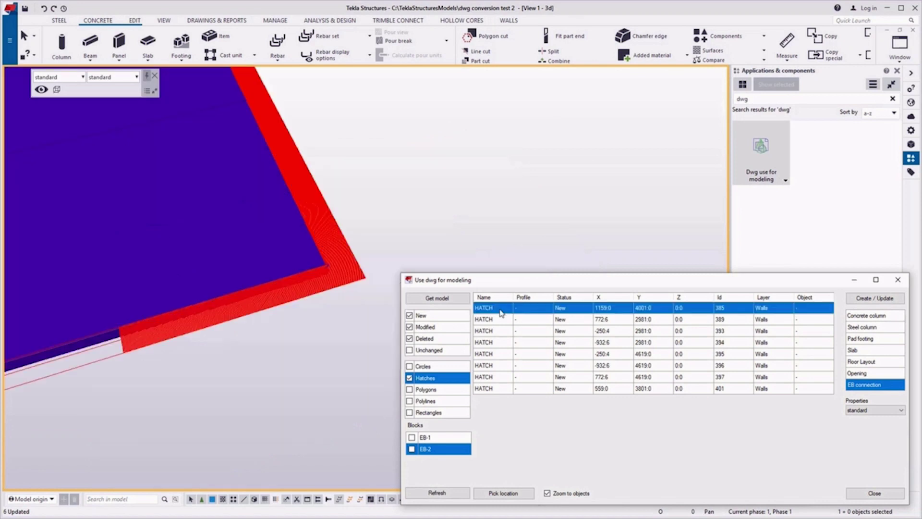
left_click(507, 389, "shift")
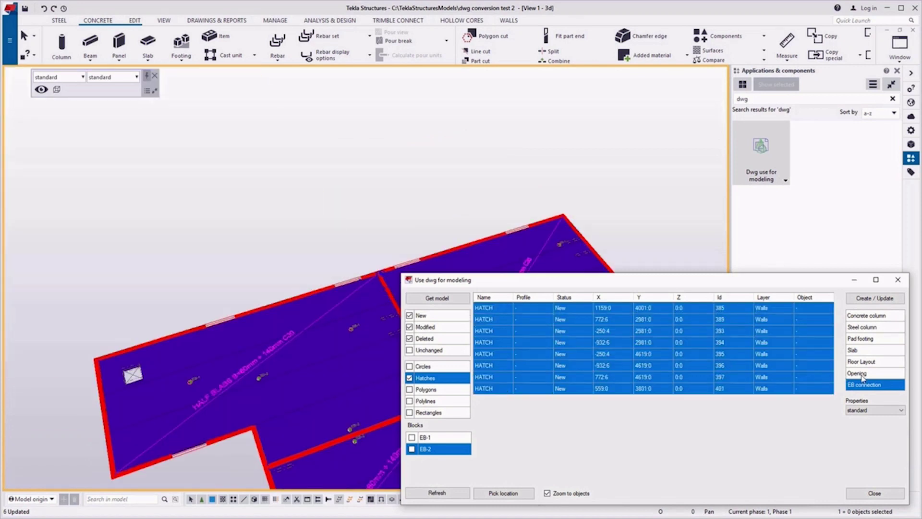
left_click(871, 350)
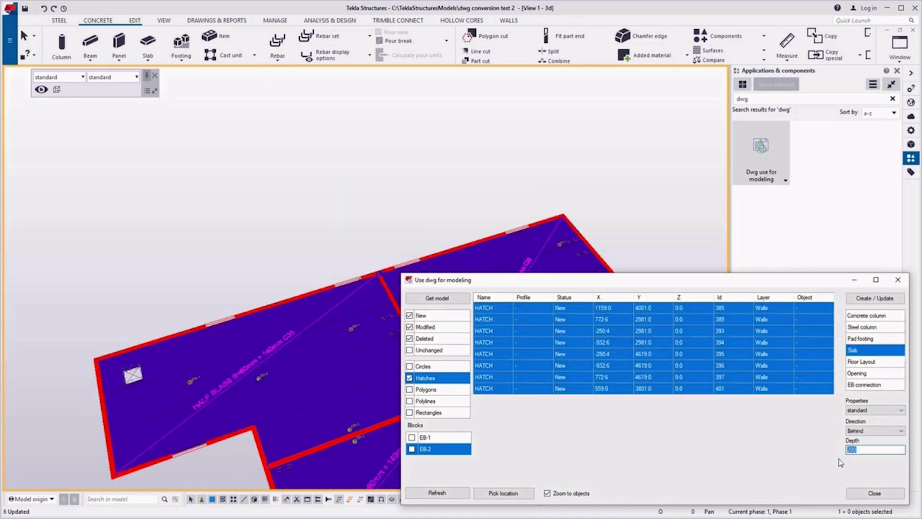
left_click(866, 300)
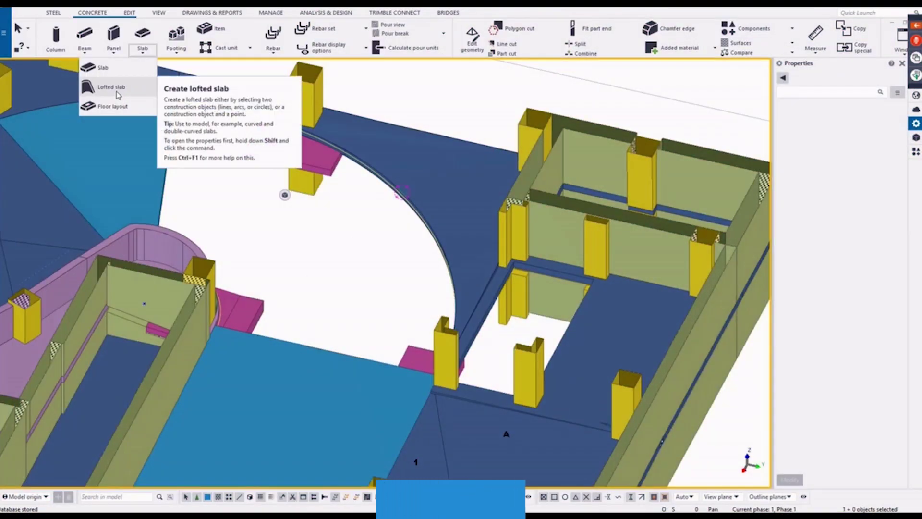
Start a lofted slab with class 11 and inspect the curved slab edge
left_click(115, 88)
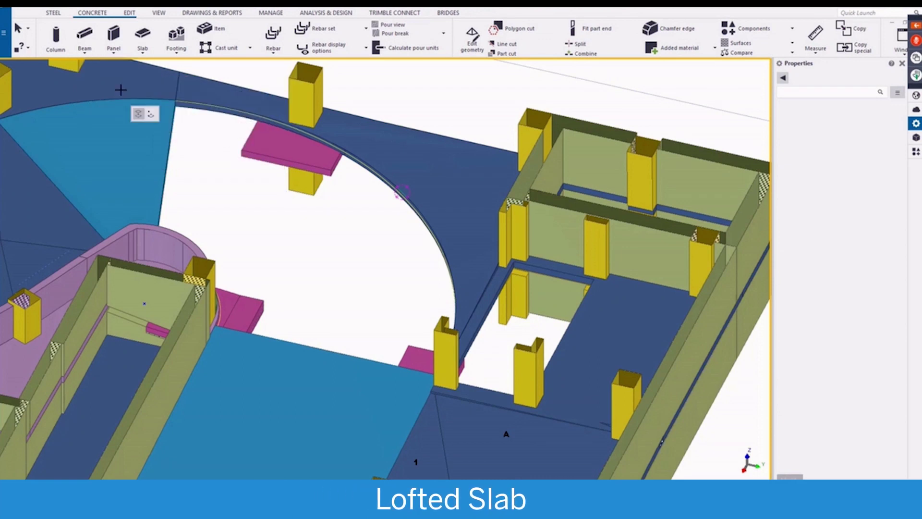
left_click(852, 164)
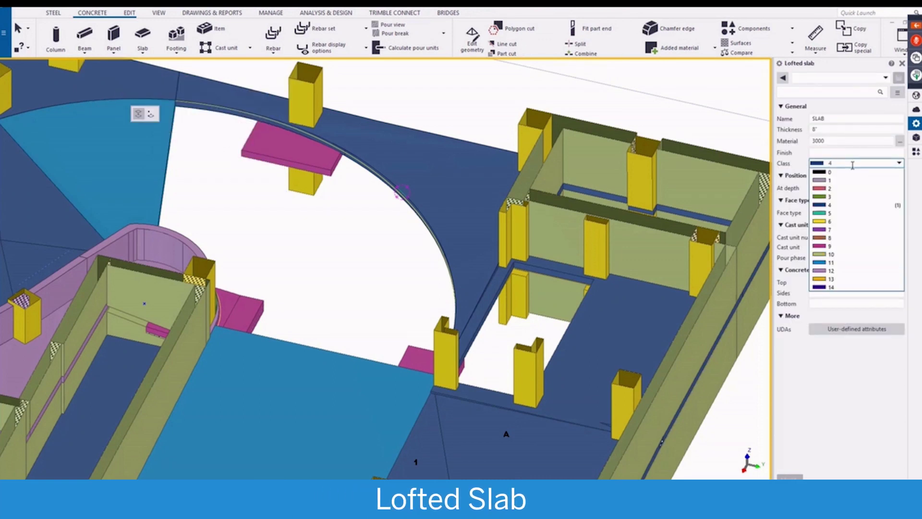
left_click(831, 263)
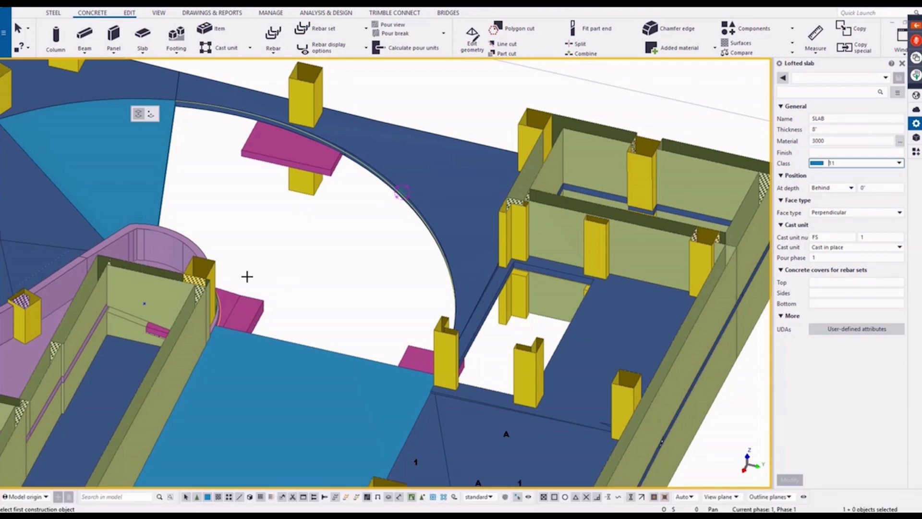
scroll(247, 277, "up", 6)
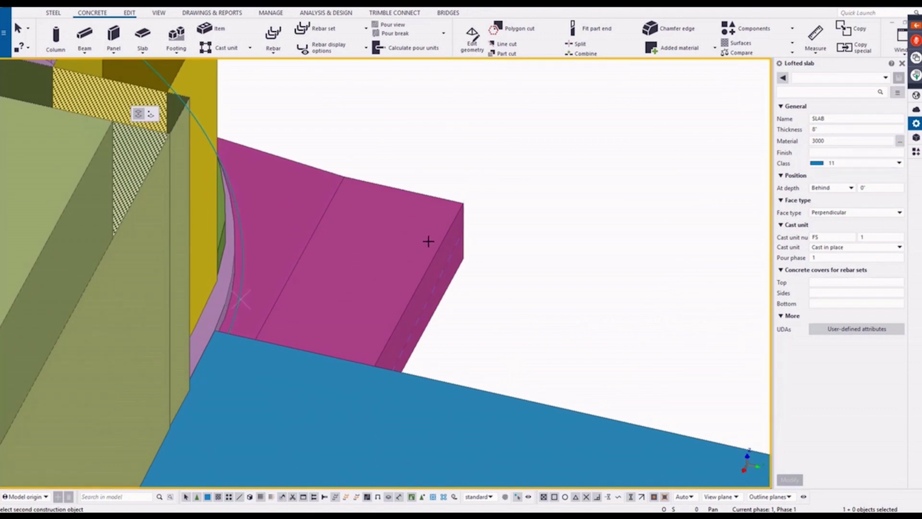
scroll(428, 241, "down", 6)
middle_click_drag(220, 284, 399, 206)
scroll(388, 175, "up", 6)
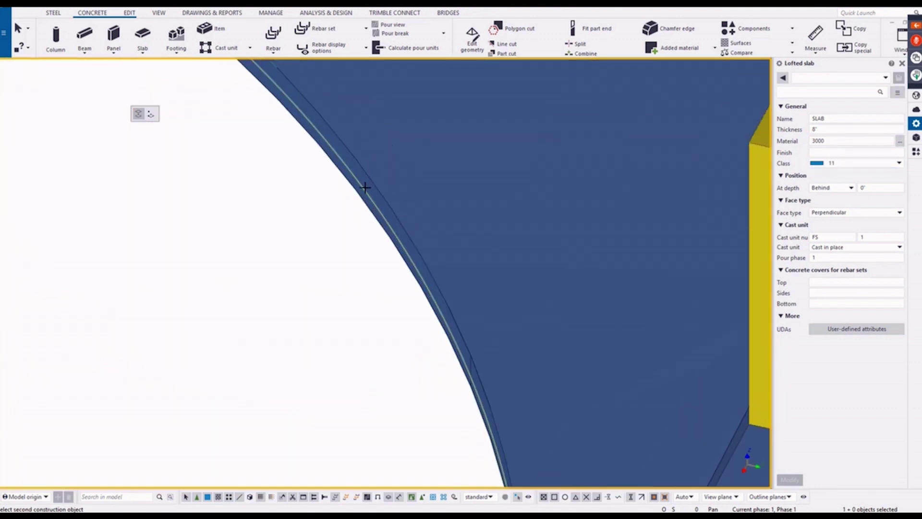
scroll(365, 187, "down", 8)
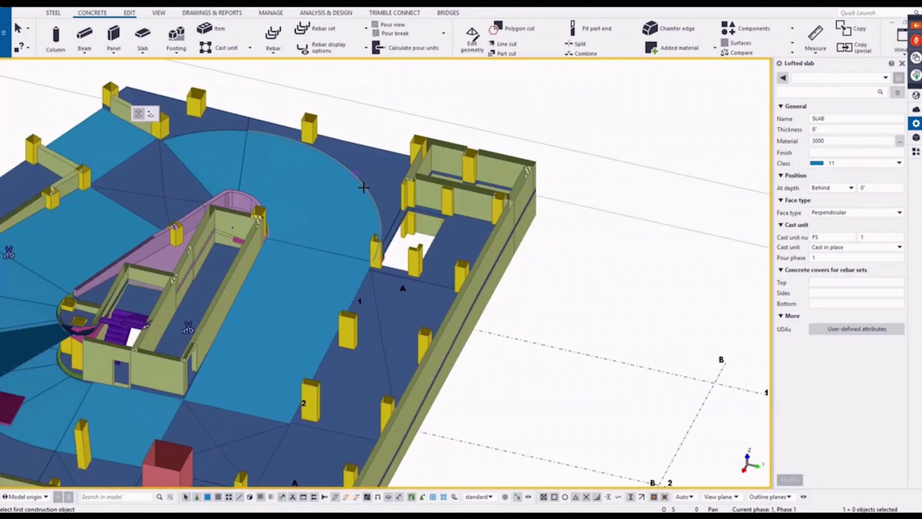
scroll(181, 342, "up", 3)
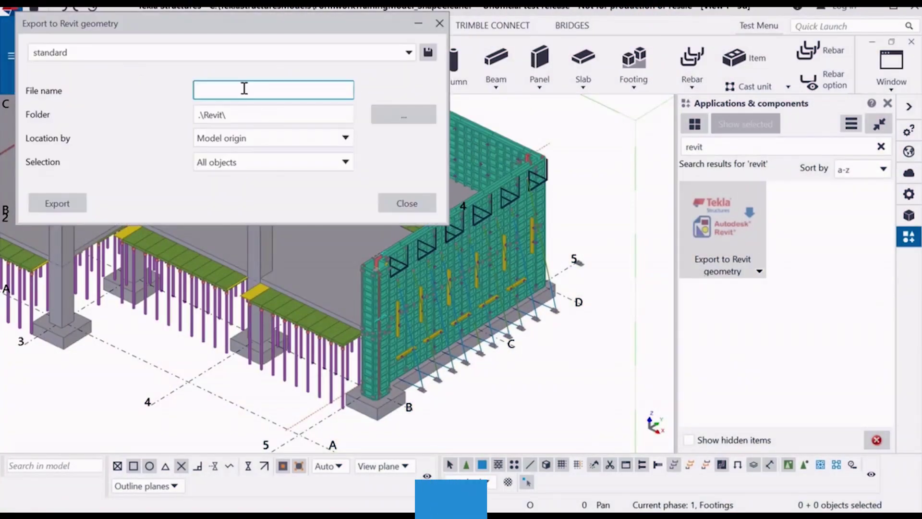
Export the formwork model to Revit geometry as FormworkModel and view it
type("FormworkModel")
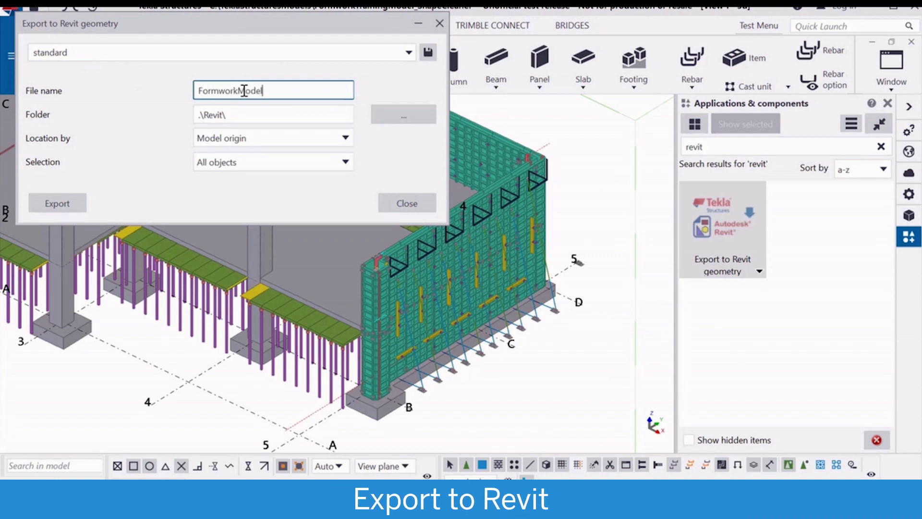
left_click(86, 210)
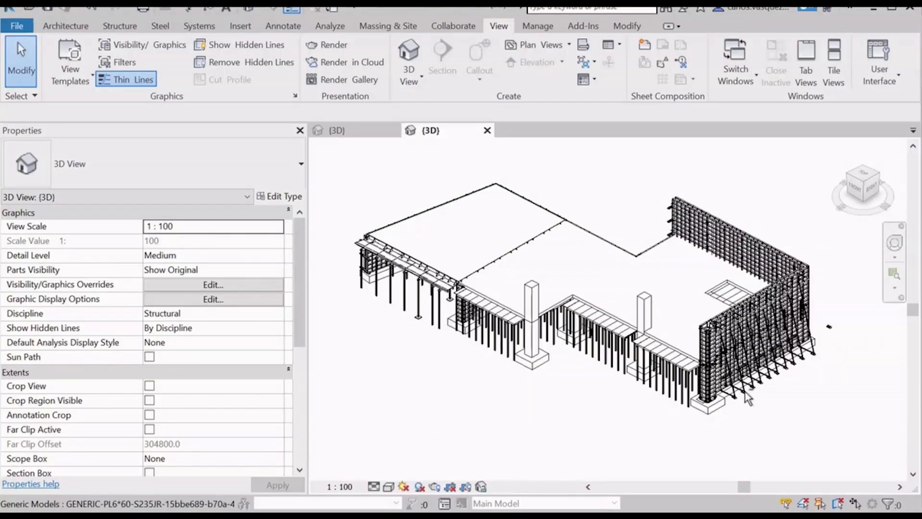
middle_click_drag(624, 411, 625, 375, "shift")
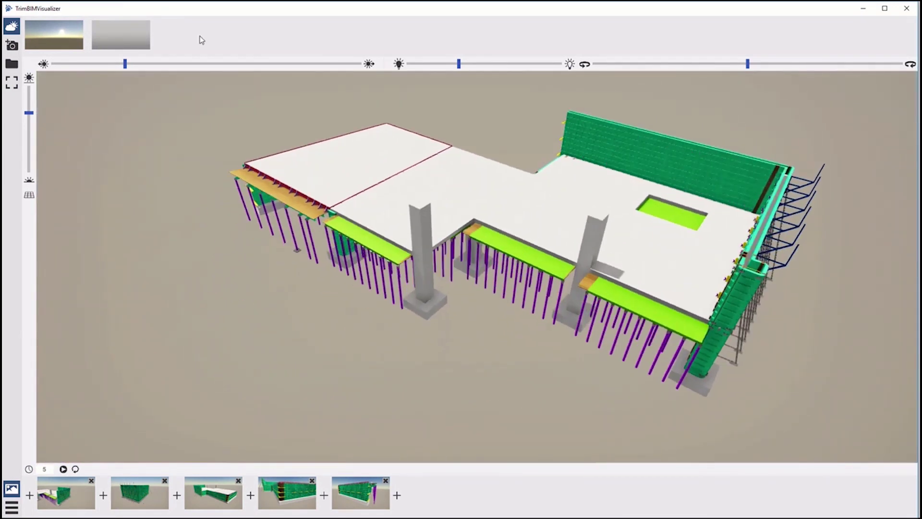
Move the sun, lower the light intensity, and pull the view back slightly
left_click_drag(125, 64, 79, 65)
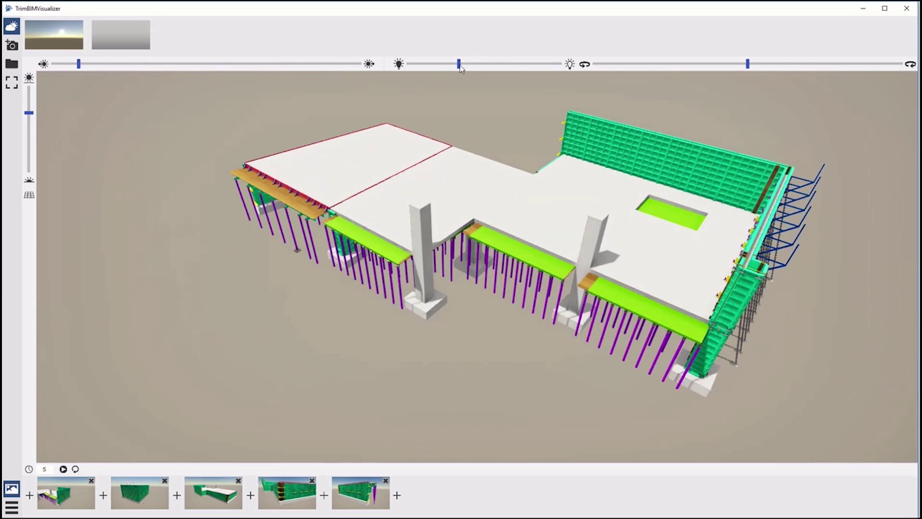
mouse_move(460, 69)
left_mouse_down()
mouse_move(487, 65)
mouse_move(455, 65)
left_mouse_up()
scroll(242, 217, "down", 1)
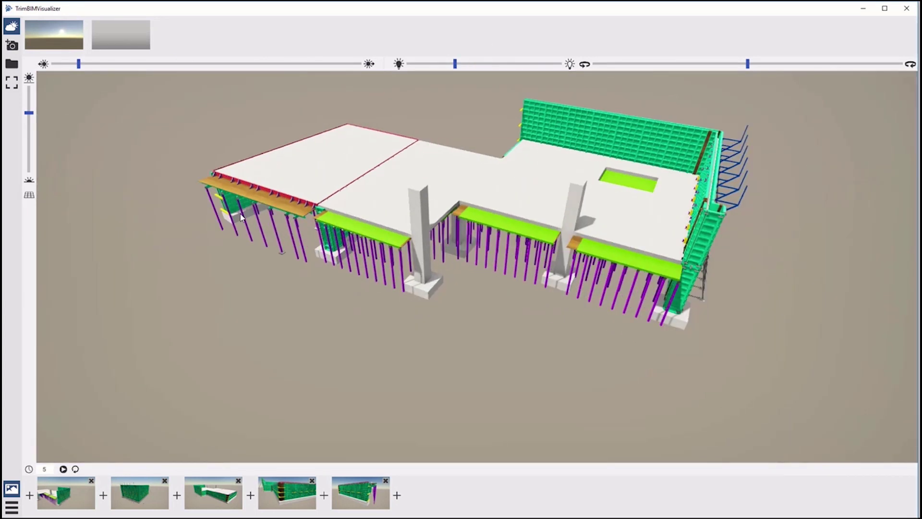
middle_click_drag(242, 218, 261, 257)
Add a sixth and seventh camera keyframe, then play the keyframe flythrough
left_click(12, 490)
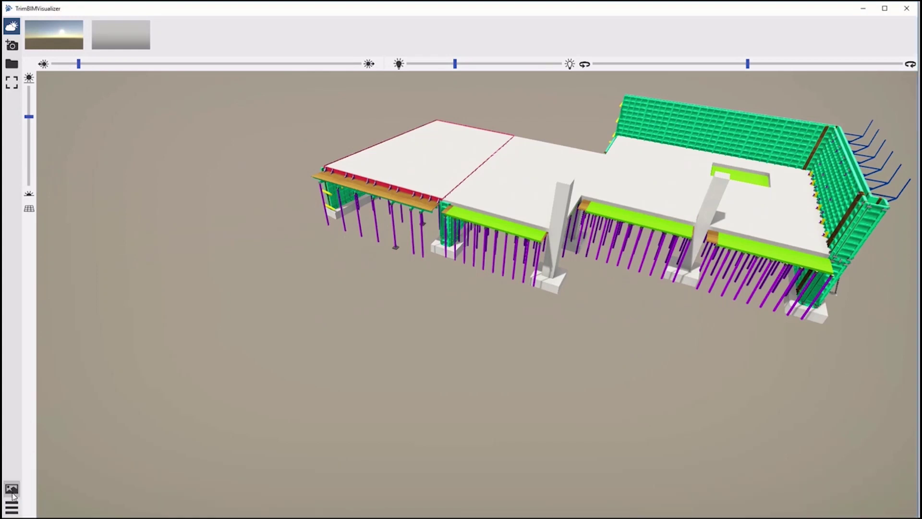
left_click(12, 492)
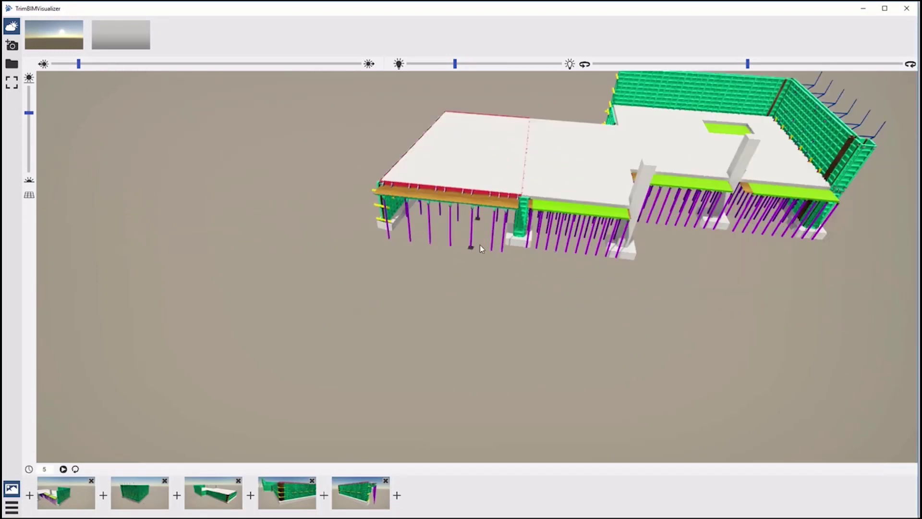
scroll(339, 282, "up", 6)
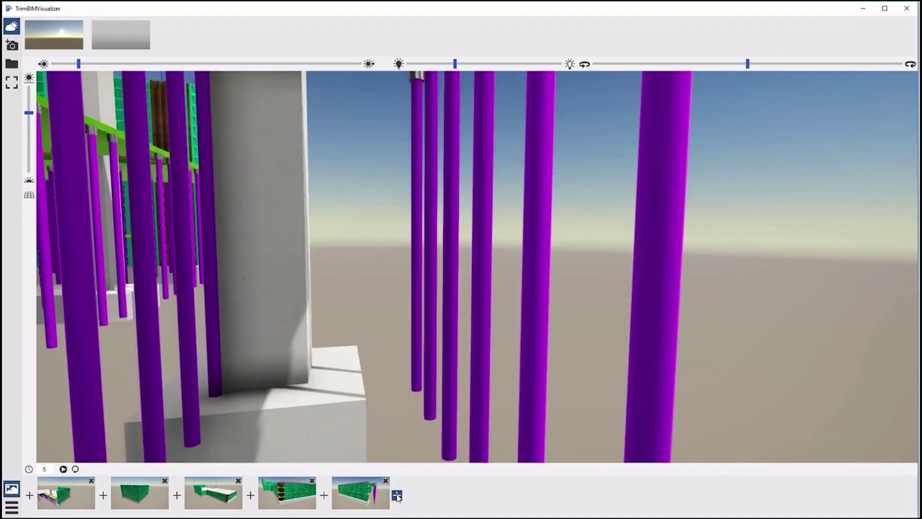
left_click(397, 496)
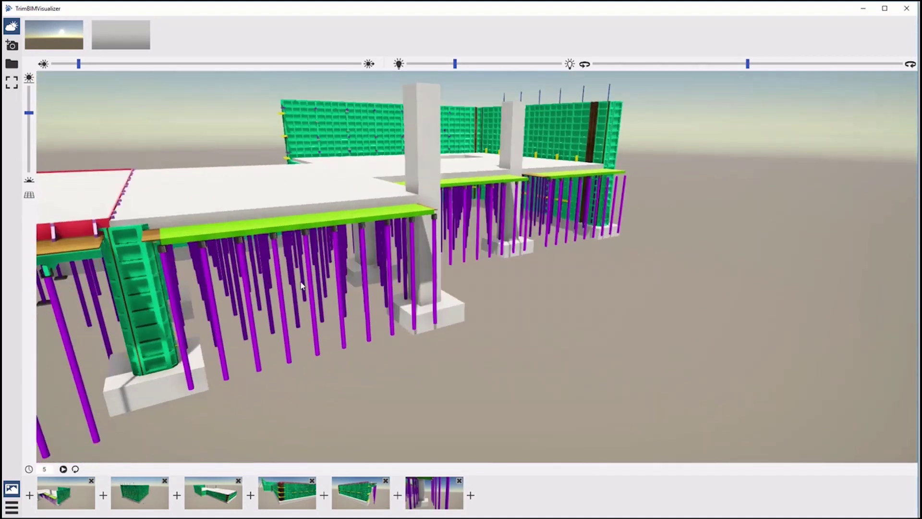
left_click(471, 495)
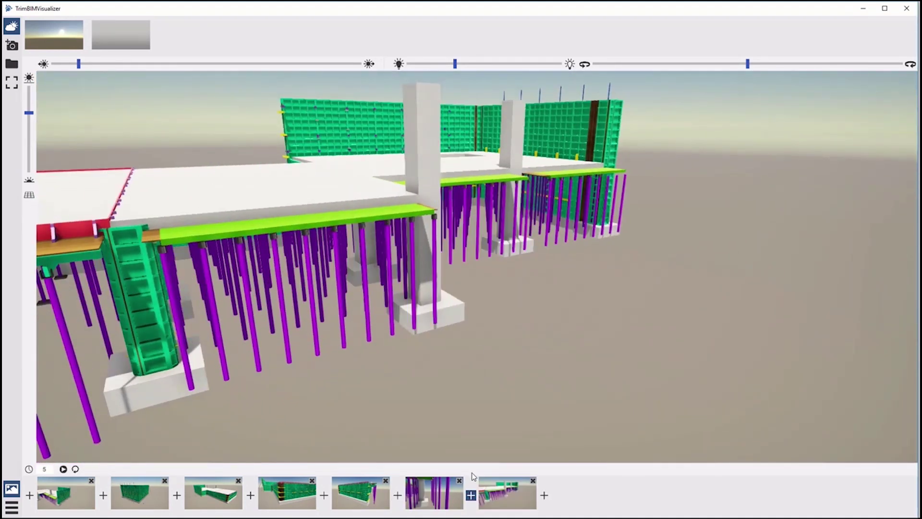
left_click(63, 469)
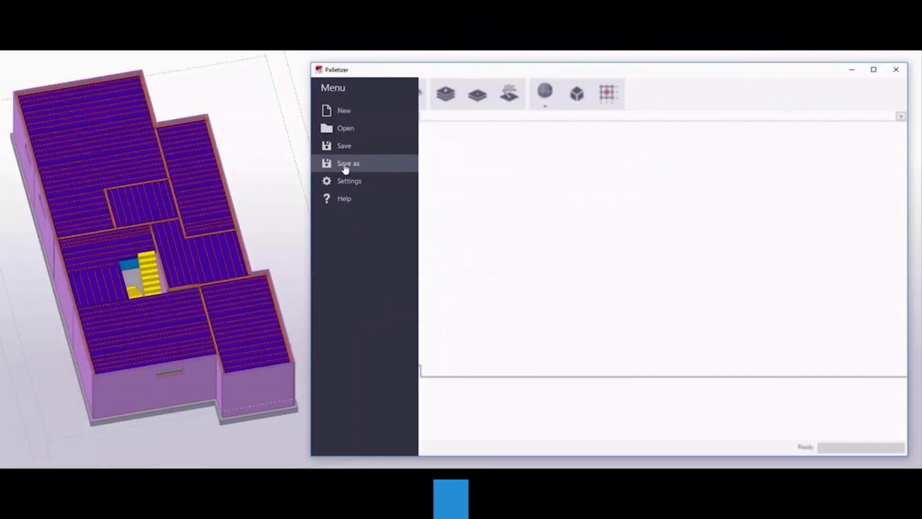
Apply the pallet settings and place all parts on pallets in low-space mode
left_click(354, 181)
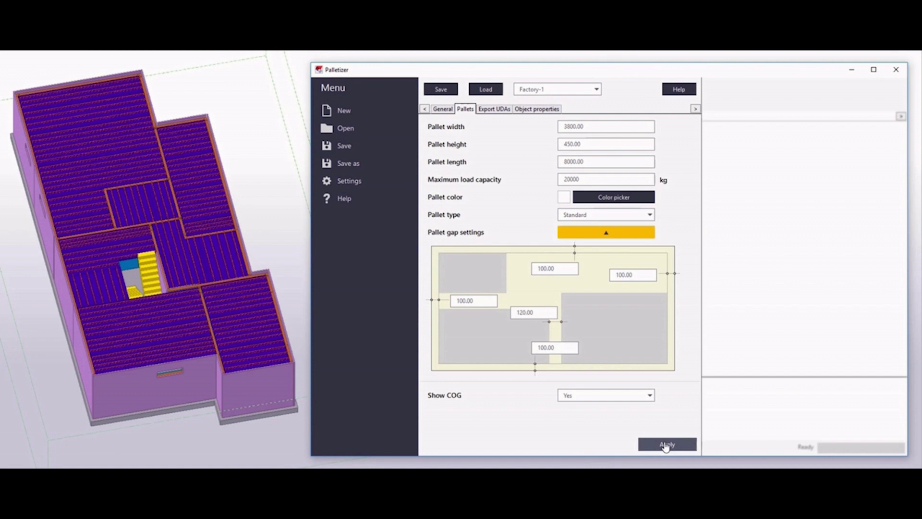
left_click(756, 309)
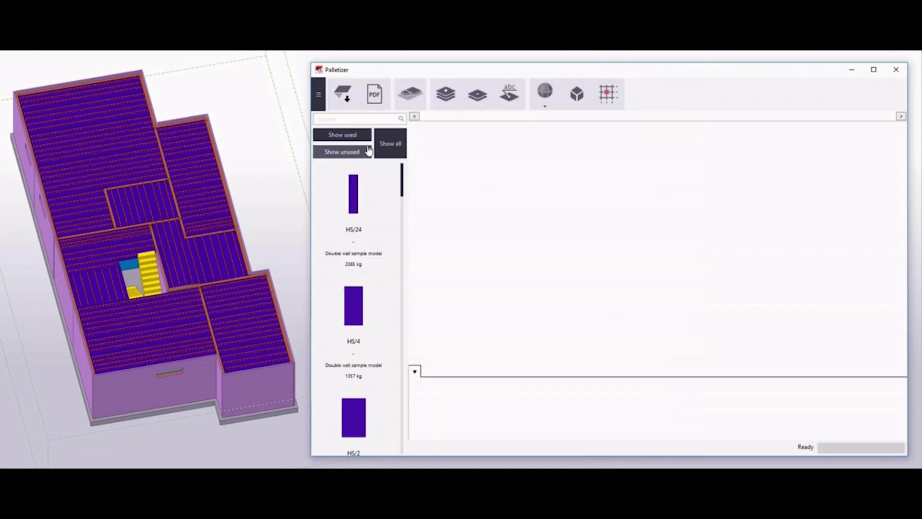
left_click(411, 93)
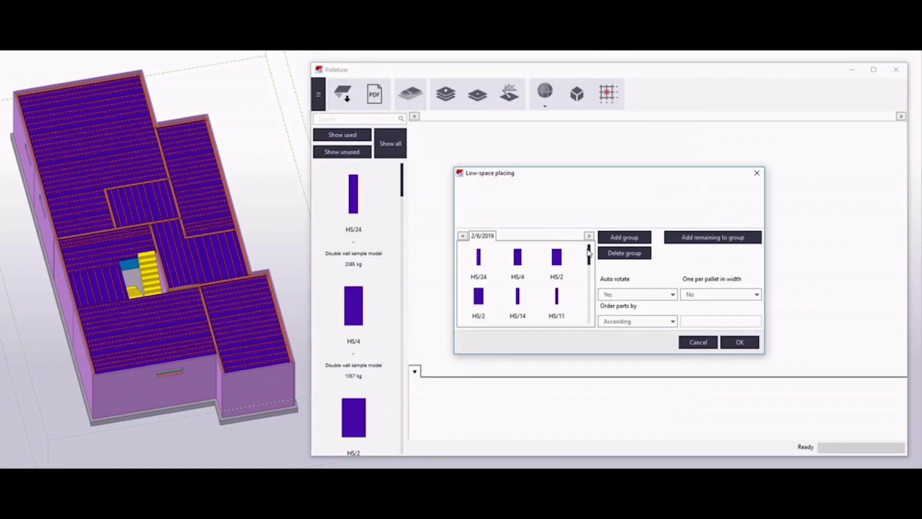
left_click_drag(589, 253, 592, 323)
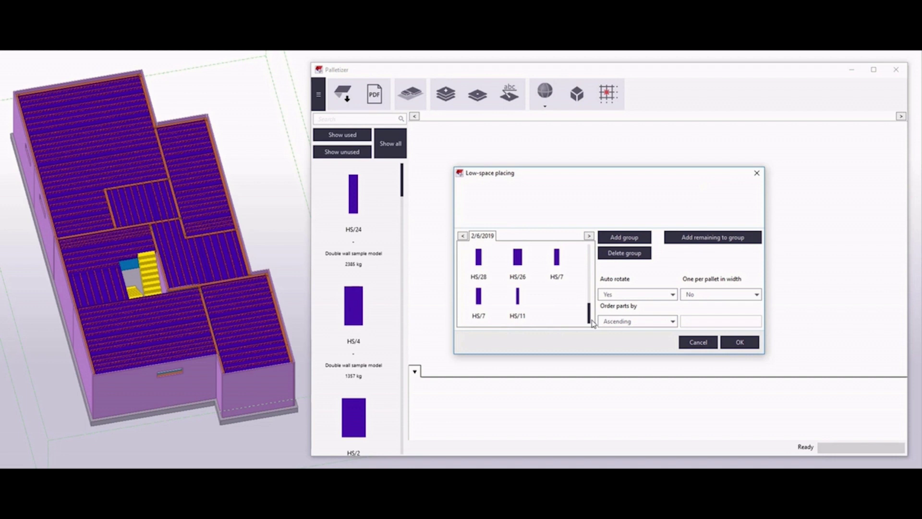
left_click(740, 343)
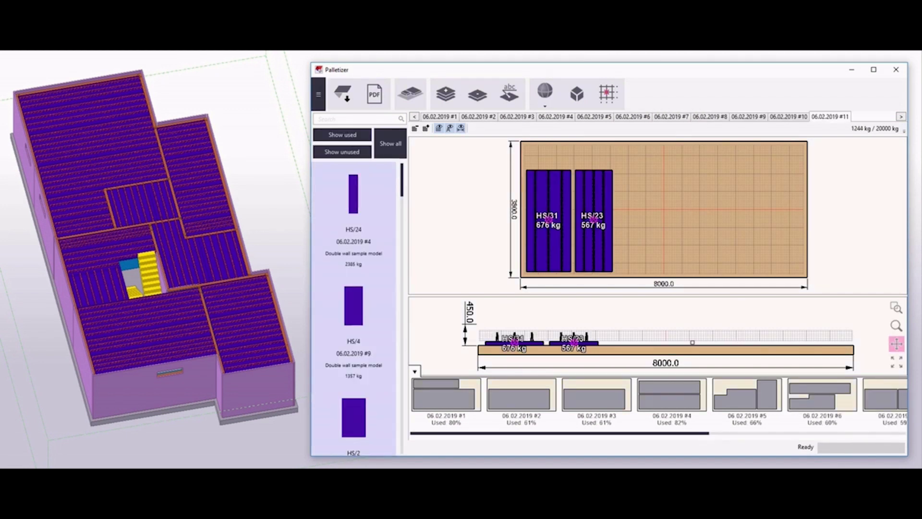
left_click_drag(425, 434, 671, 440)
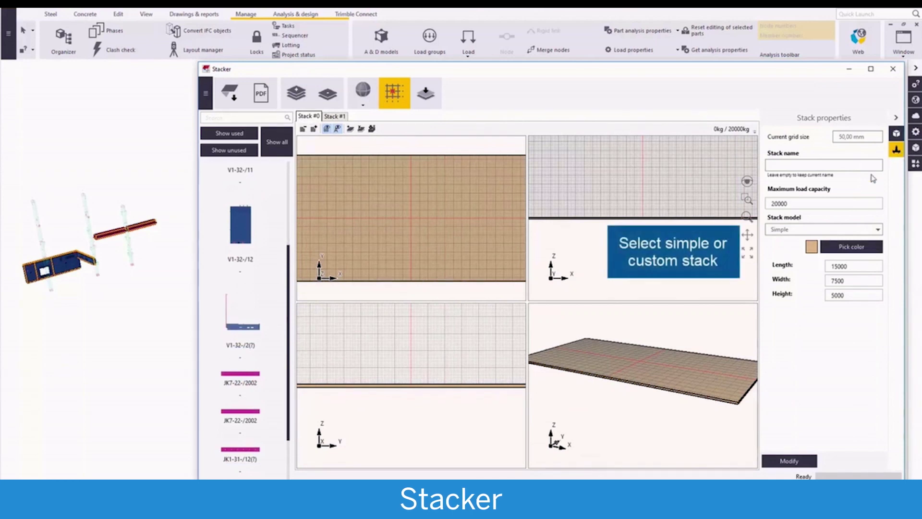
Switch the stack model to the custom truck file camion+avec+groupe2.obj and apply it
left_click(878, 230)
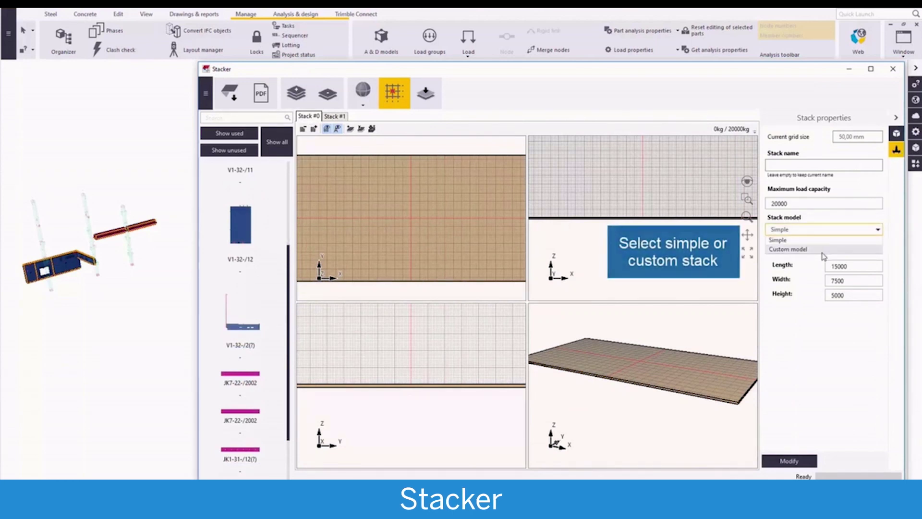
left_click(823, 247)
left_click(874, 248)
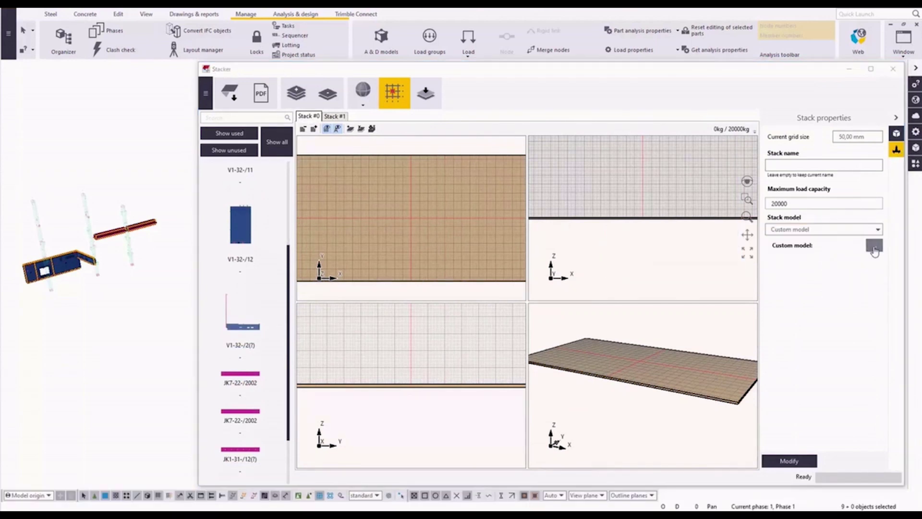
left_click(501, 226)
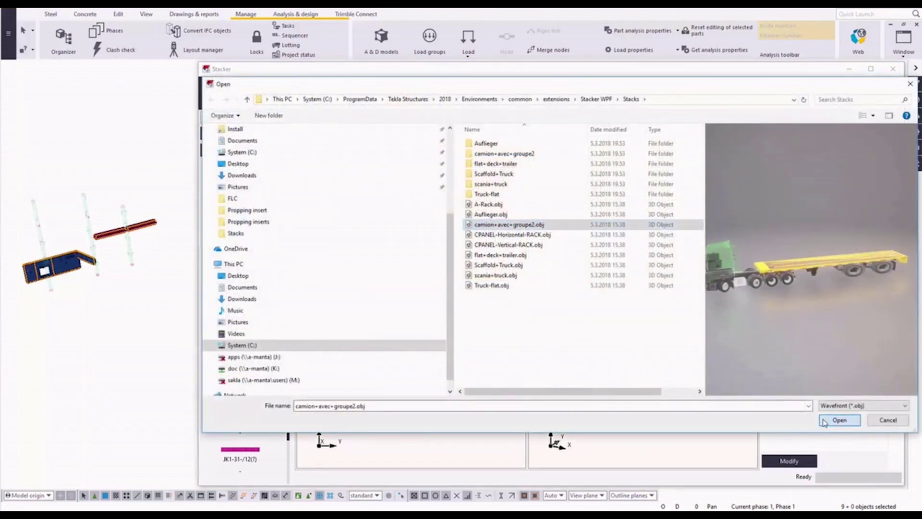
left_click(840, 420)
left_click(790, 461)
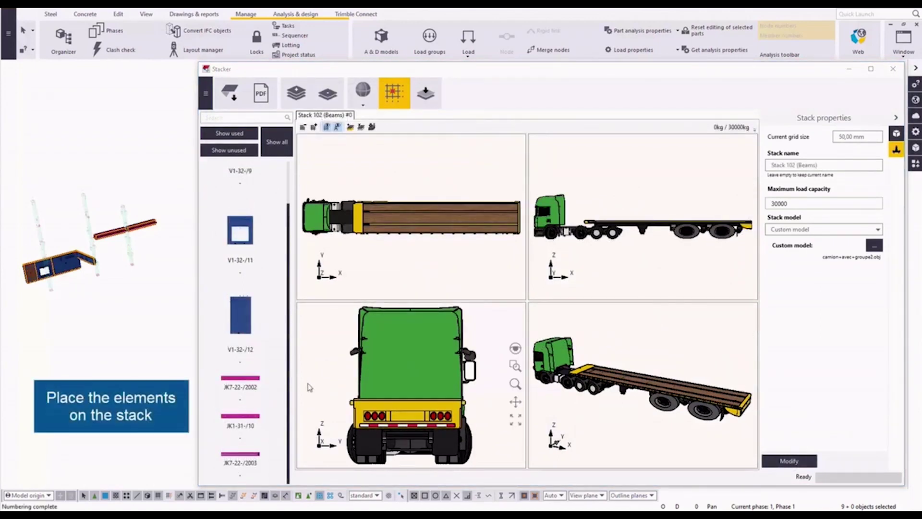
Load beams JK7-22-/2002 and JK7-22-/2003 onto the truck, rotating JK7-22-/2003 by 180°
left_click_drag(255, 380, 385, 382)
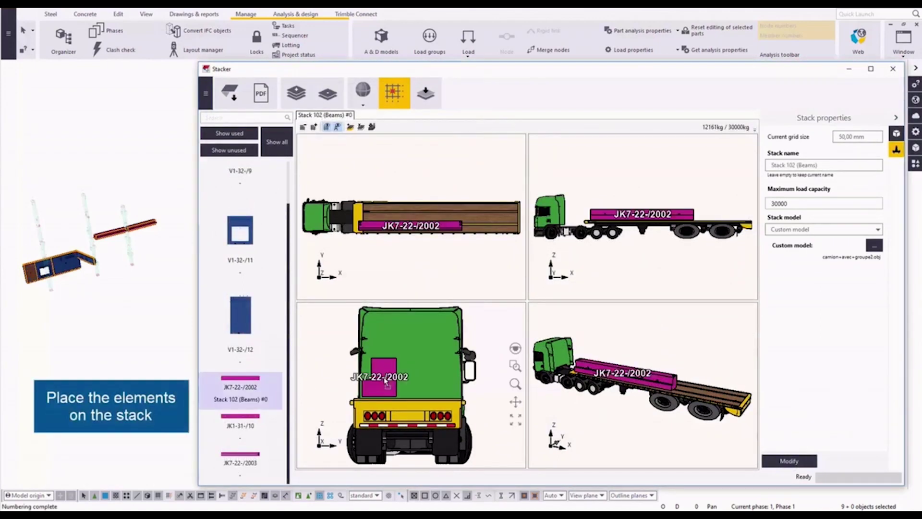
left_click_drag(247, 454, 433, 383)
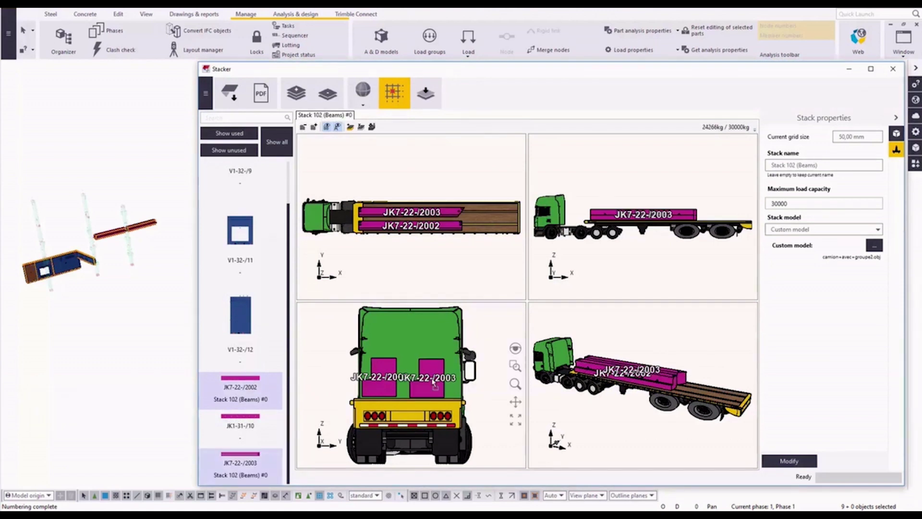
left_click(427, 212)
right_click(426, 212)
left_click(402, 259)
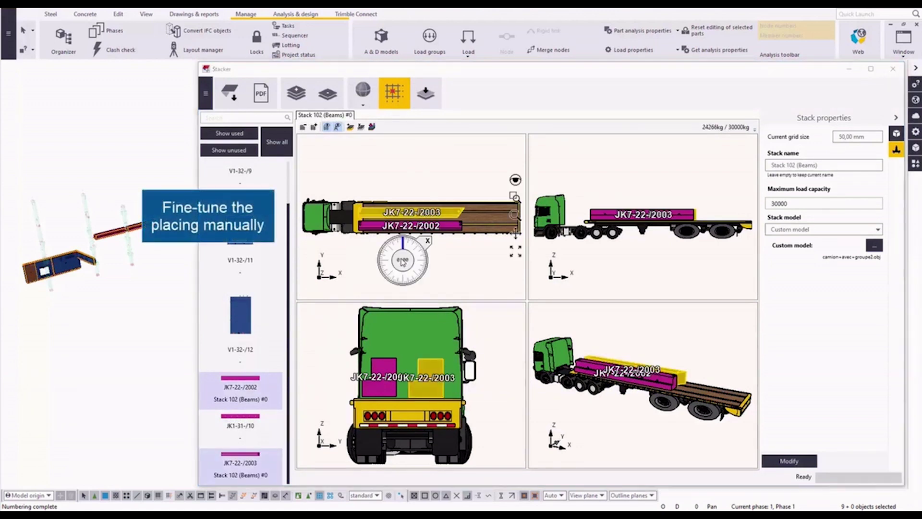
left_click_drag(404, 246, 404, 279)
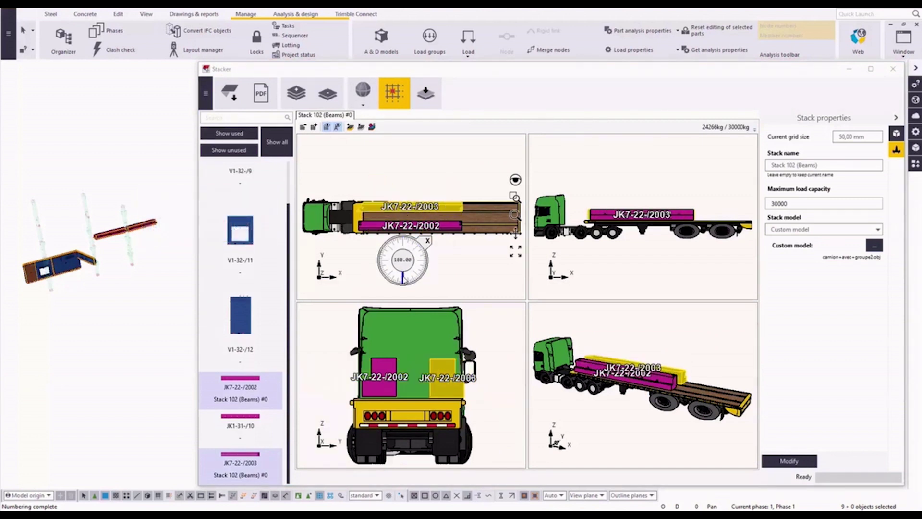
left_click(446, 271)
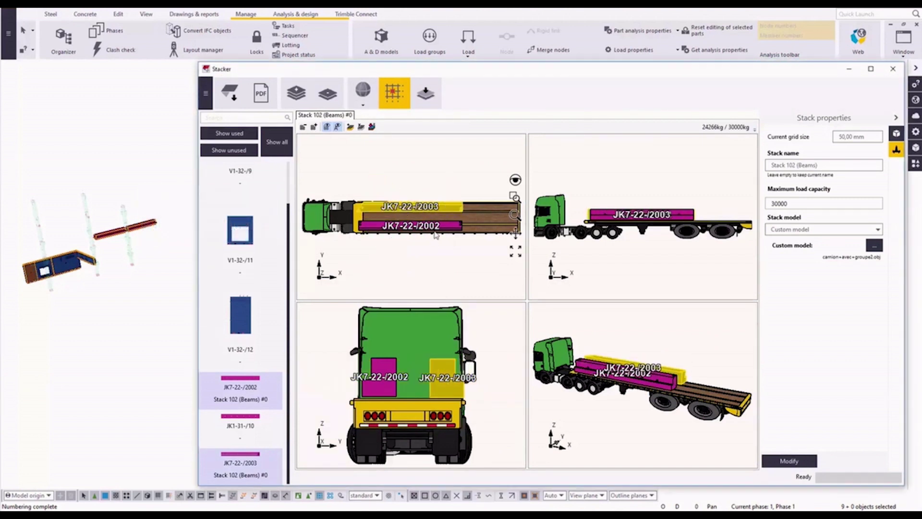
left_click_drag(439, 228, 468, 211)
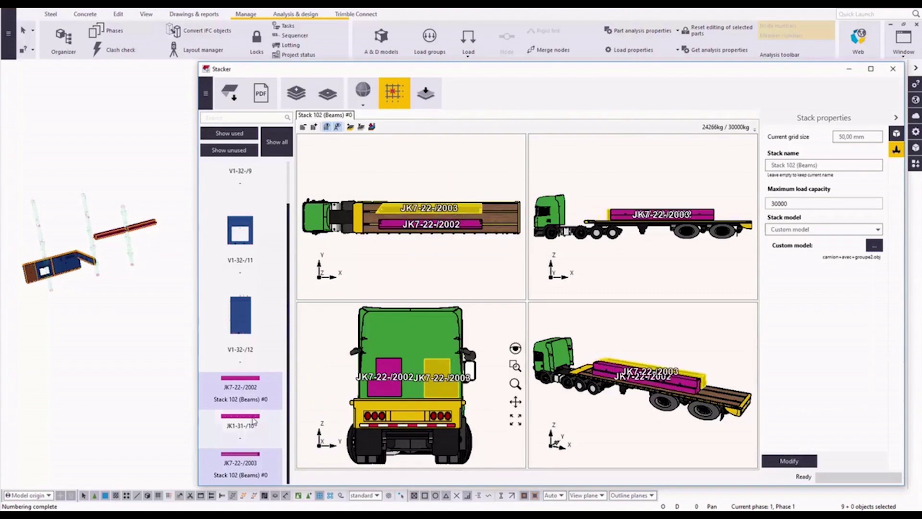
Remove the overweight part JK1-31-/10 from the stack and open the PDF export
left_click(412, 342)
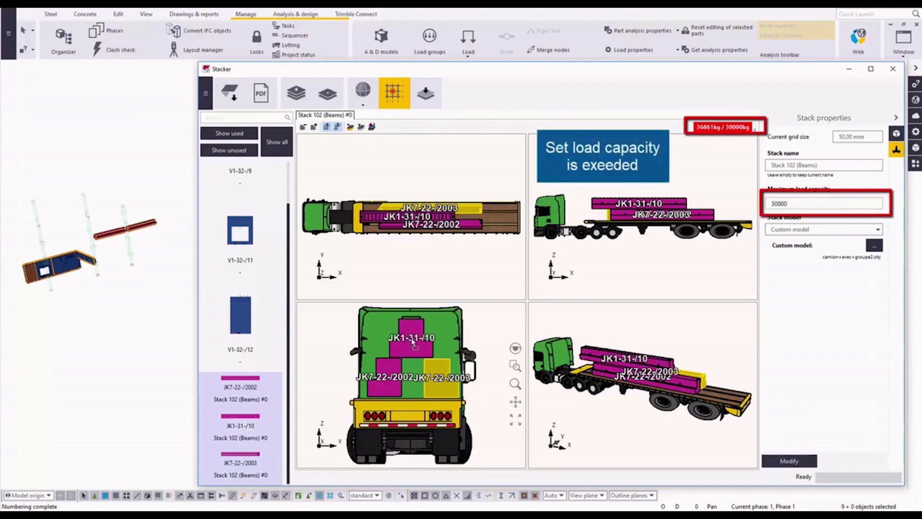
left_click(412, 341)
right_click(411, 340)
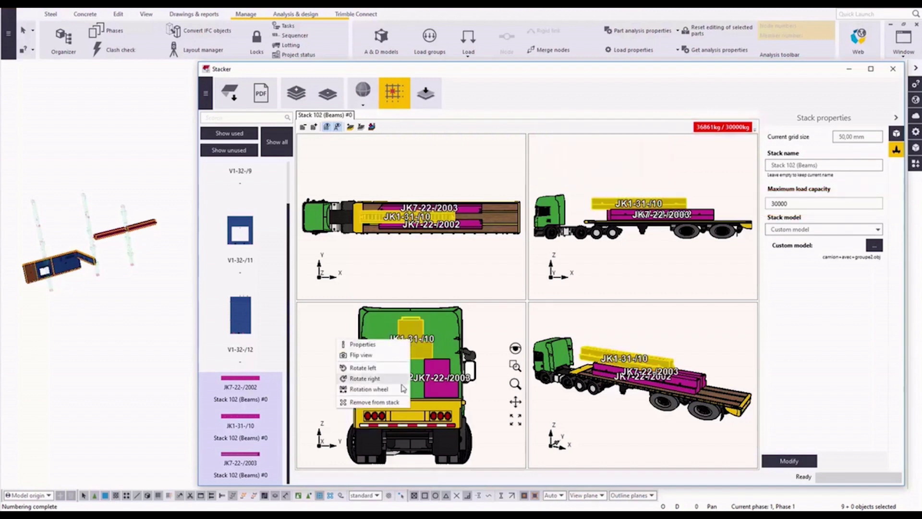
left_click(397, 402)
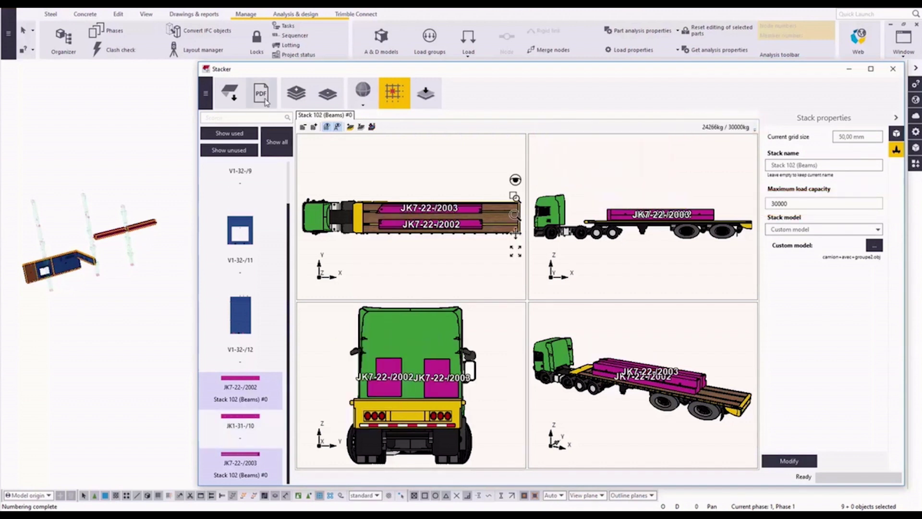
left_click(267, 103)
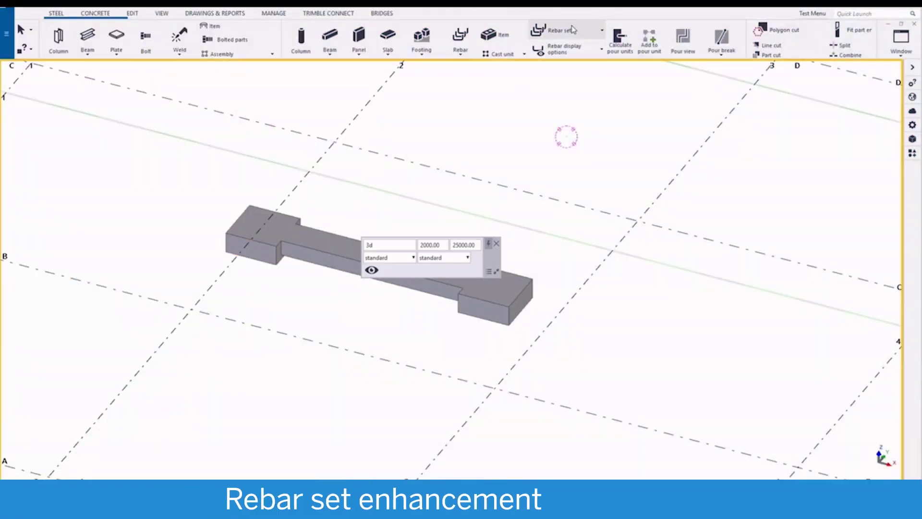
Create a rebar set on the narrow concrete beam, then cancel it
left_click(571, 29)
scroll(362, 267, "up", 4)
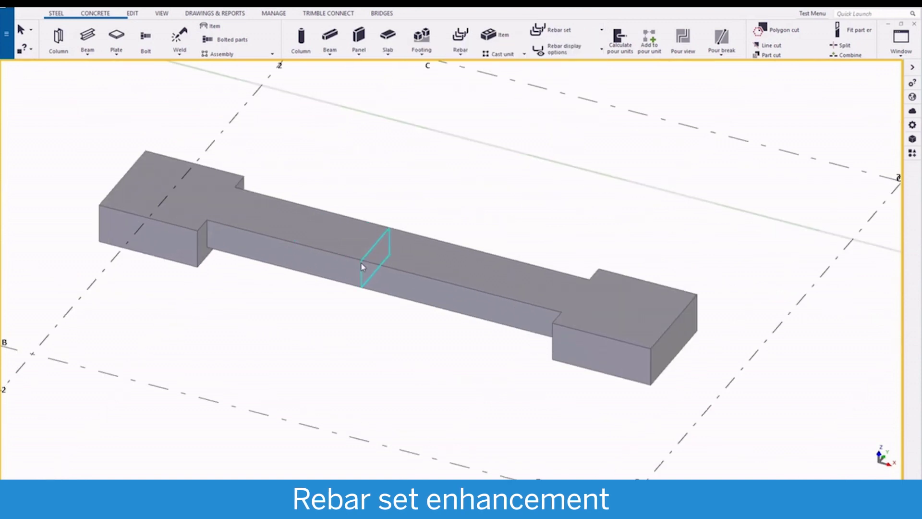
left_click(371, 262)
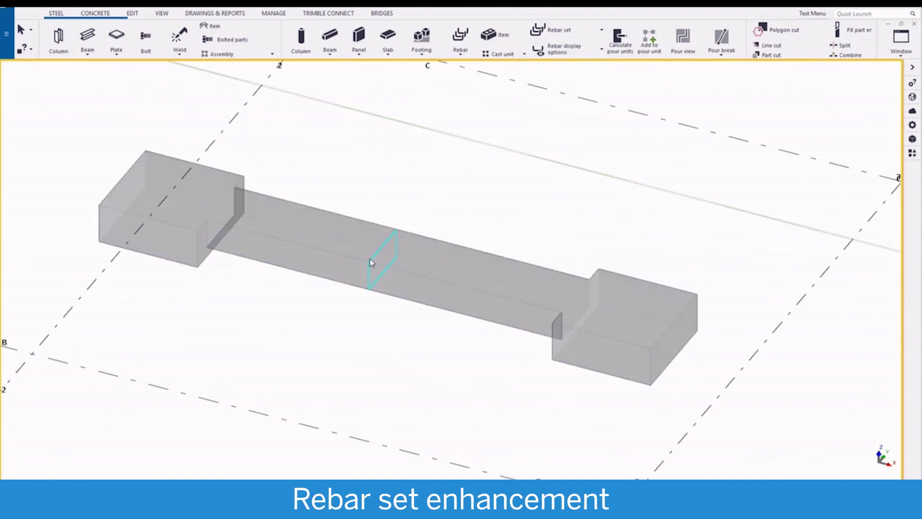
middle_click(428, 193)
key("Escape")
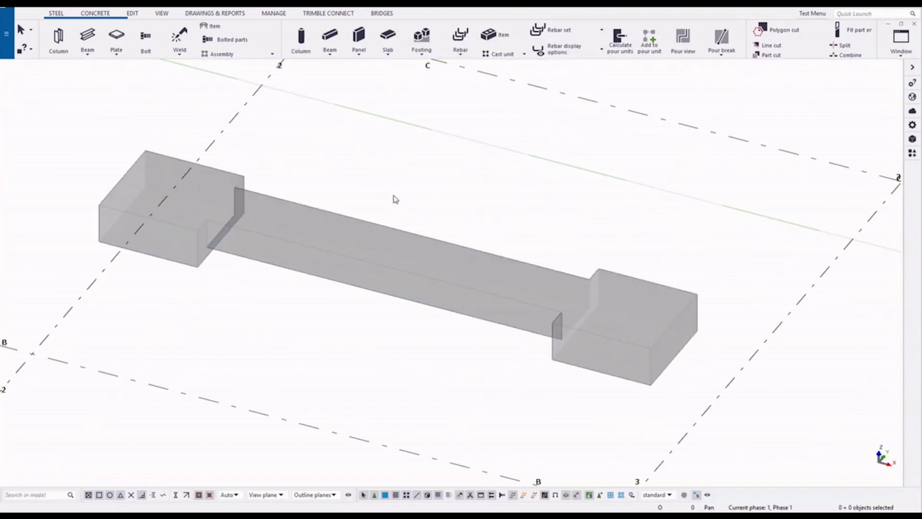
Recreate the rebar set limited to a range between two picked points along the beam
key("Return")
left_click(397, 237)
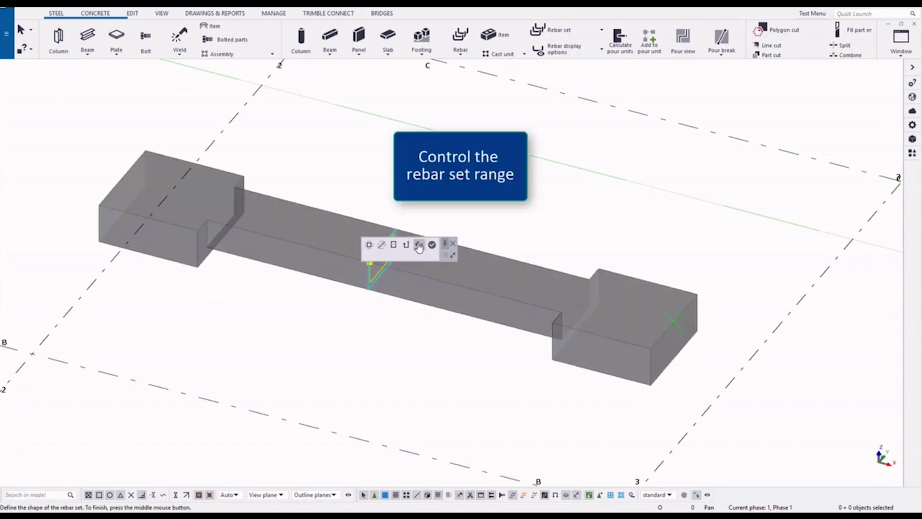
left_click(419, 246)
left_click(125, 179)
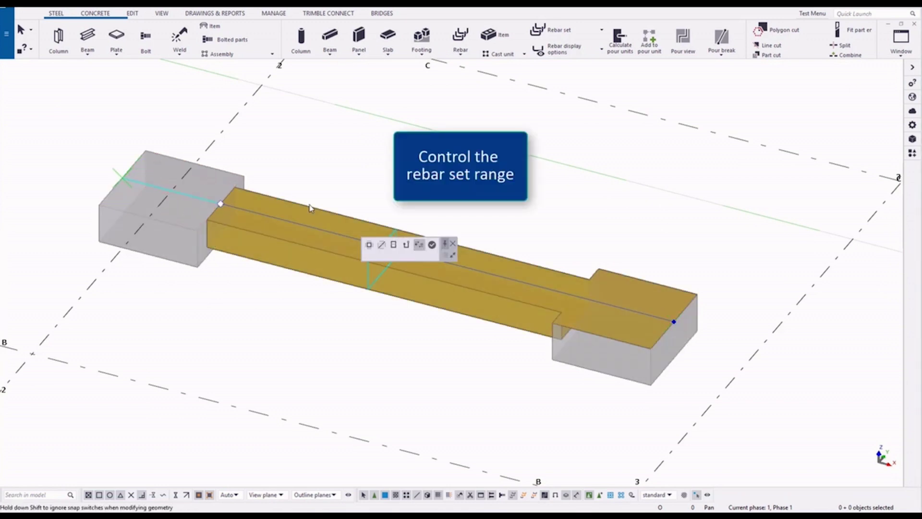
left_click(671, 319)
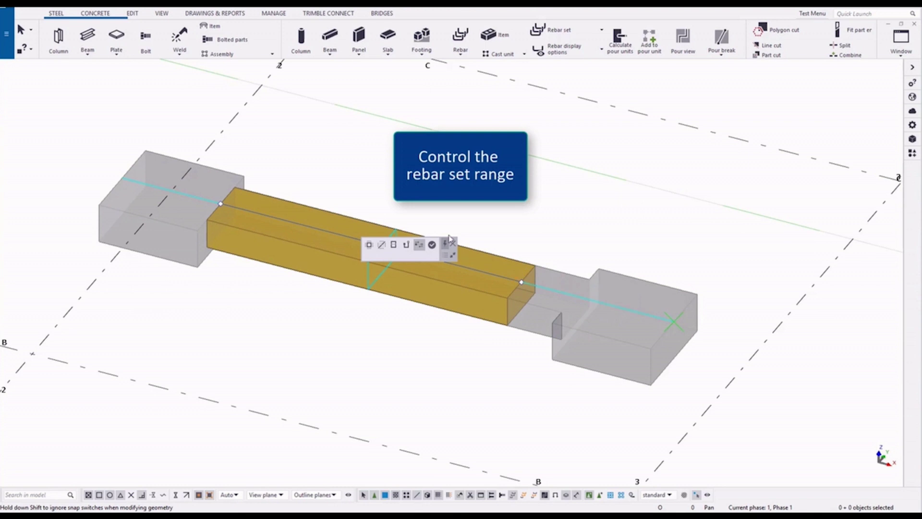
left_click(432, 244)
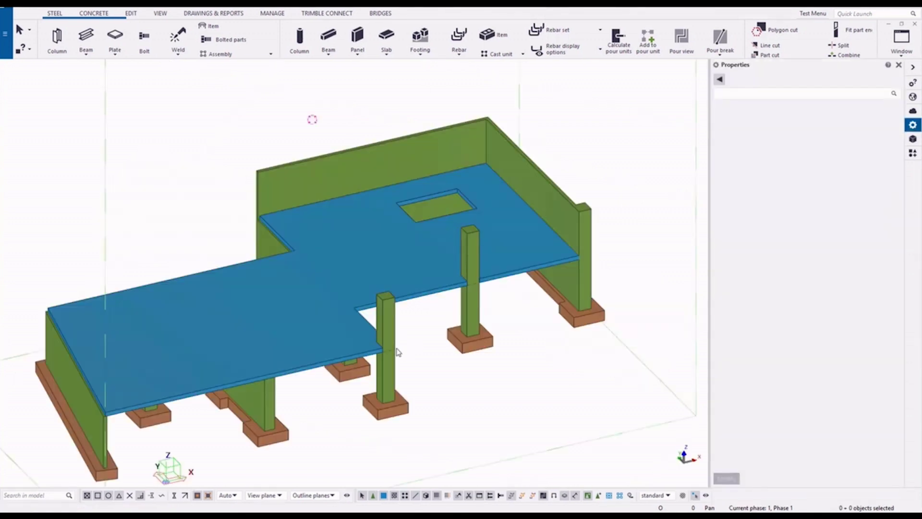
scroll(397, 354, "up", 3)
Select a column and the opening cut in the slab model
left_click(395, 359)
scroll(440, 275, "down", 1)
left_click(441, 272)
scroll(440, 273, "down", 4)
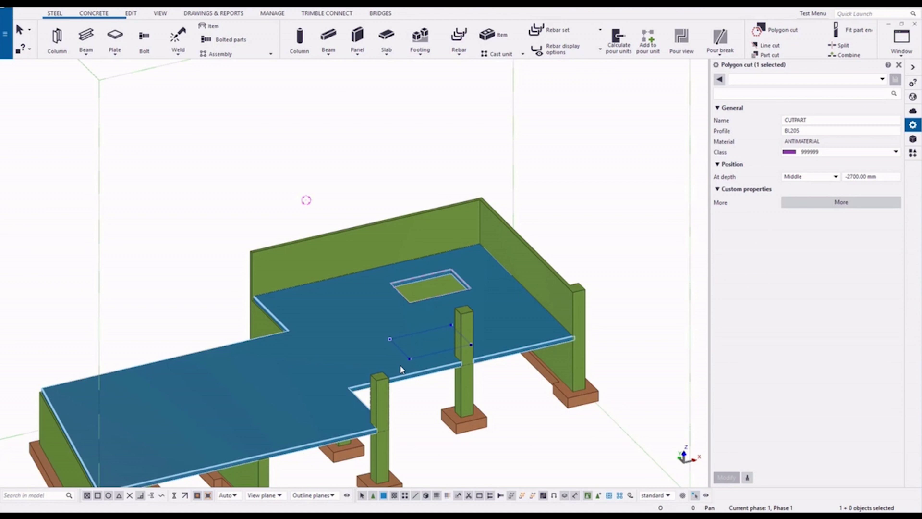
scroll(423, 416, "down", 1)
In Pour view, create planar rebars on the slab's top face
left_click(681, 37)
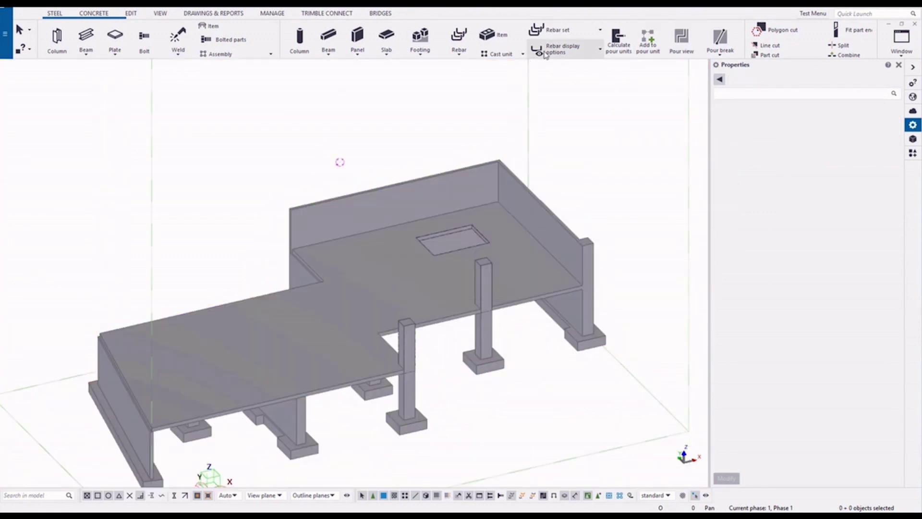
left_click(556, 33)
left_click(574, 112)
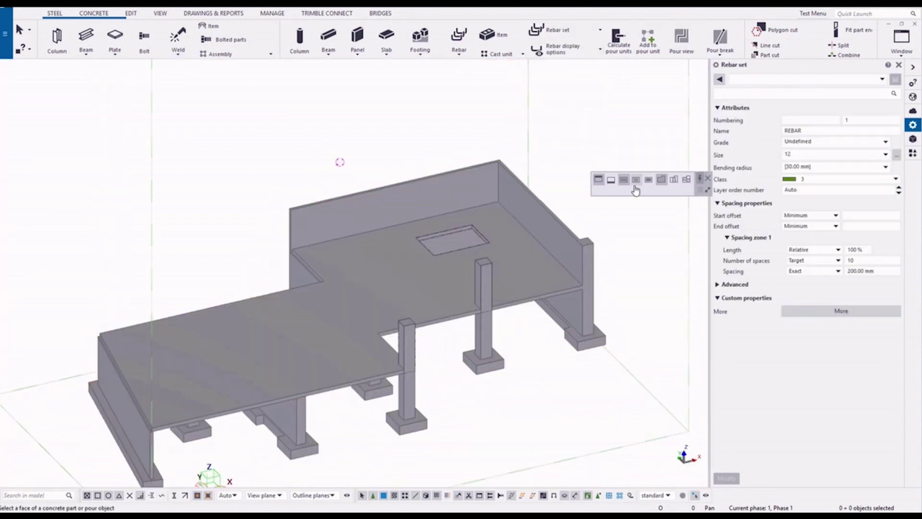
left_click(399, 281)
scroll(410, 262, "up", 5)
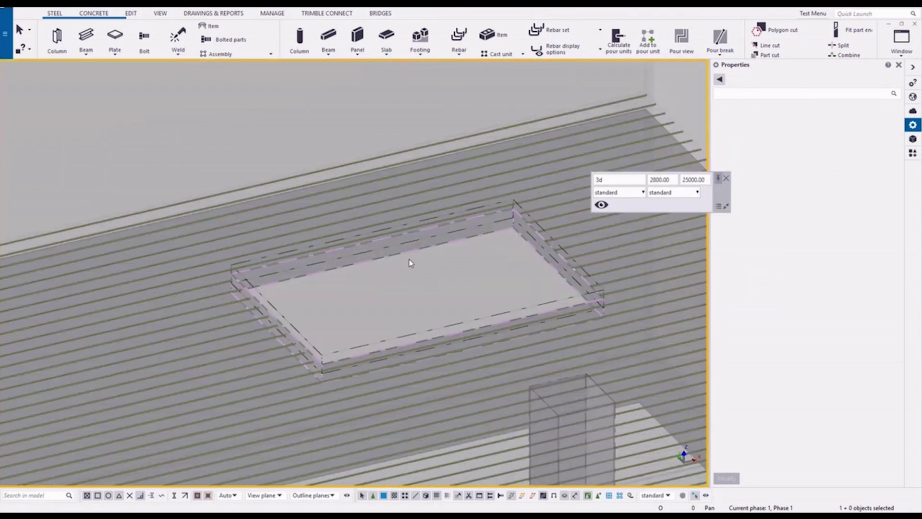
scroll(416, 314, "down", 5)
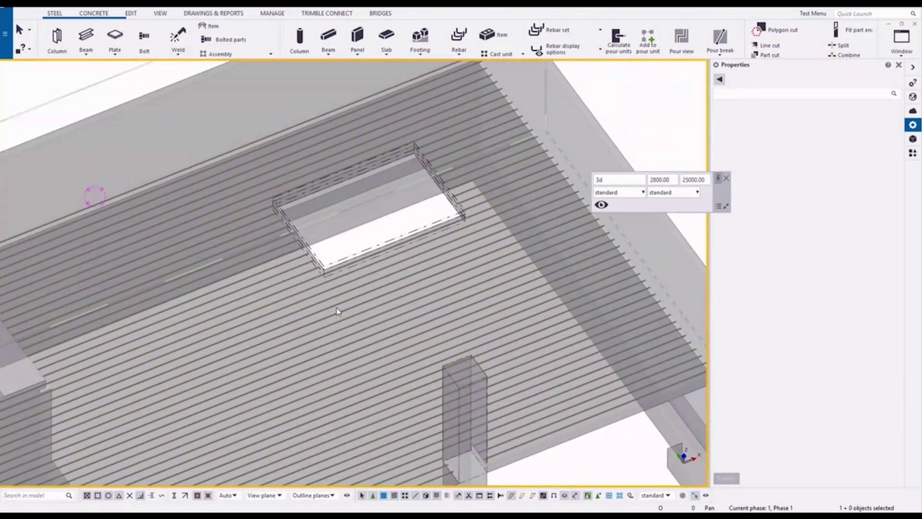
scroll(359, 270, "up", 2)
middle_click_drag(358, 270, 422, 278)
scroll(437, 295, "up", 5)
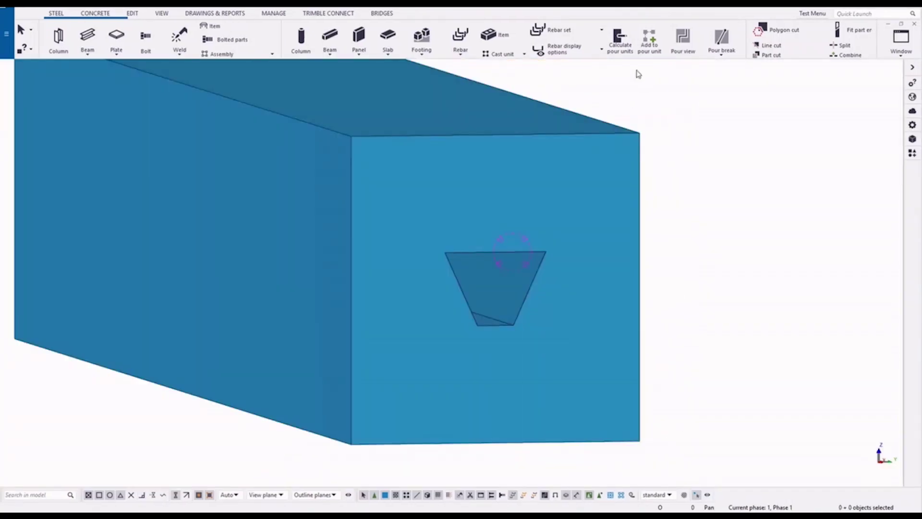
Create crossing rebar sets from the trapezoid void face, with an extended guideline, and along its slanted edge
left_click(580, 36)
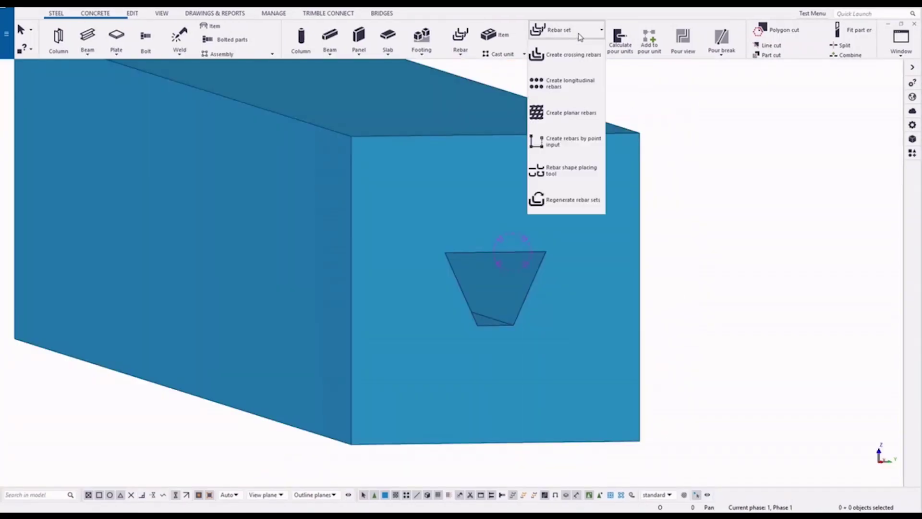
left_click(574, 54)
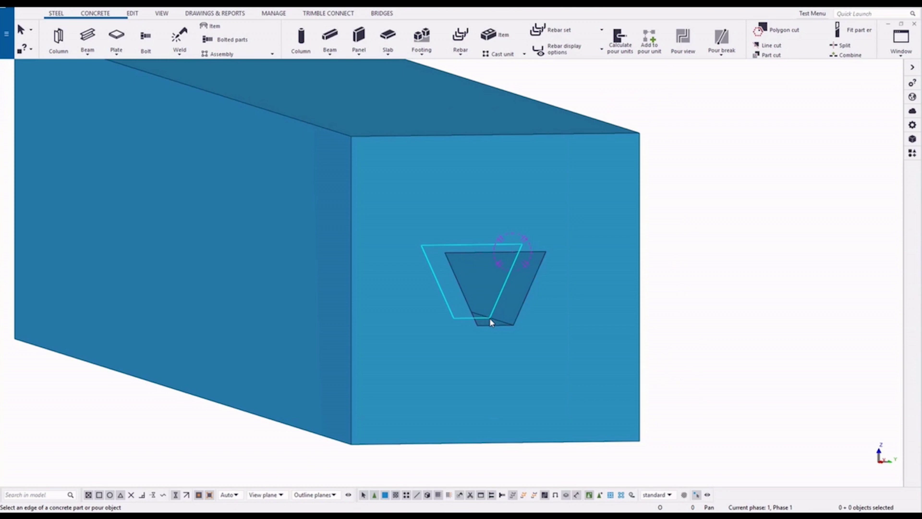
key("ctrl+2")
left_click(486, 315)
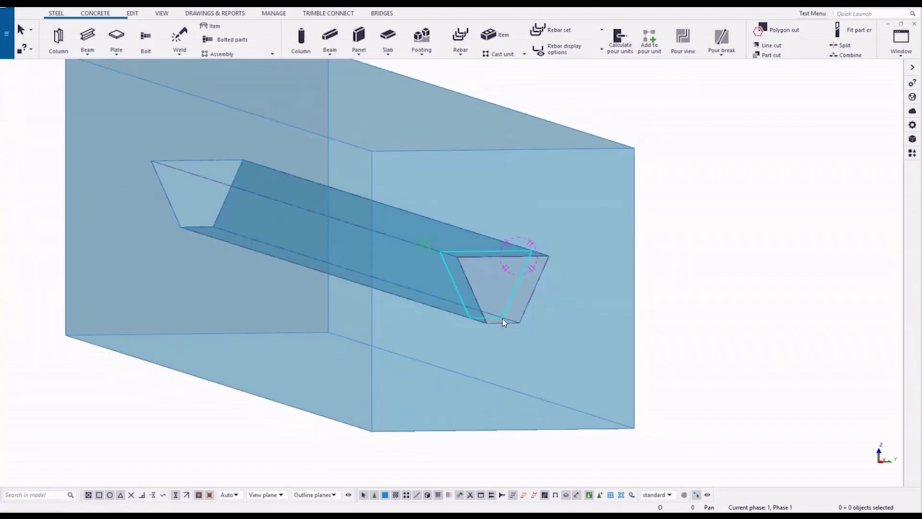
left_click(503, 318)
scroll(509, 307, "up", 2)
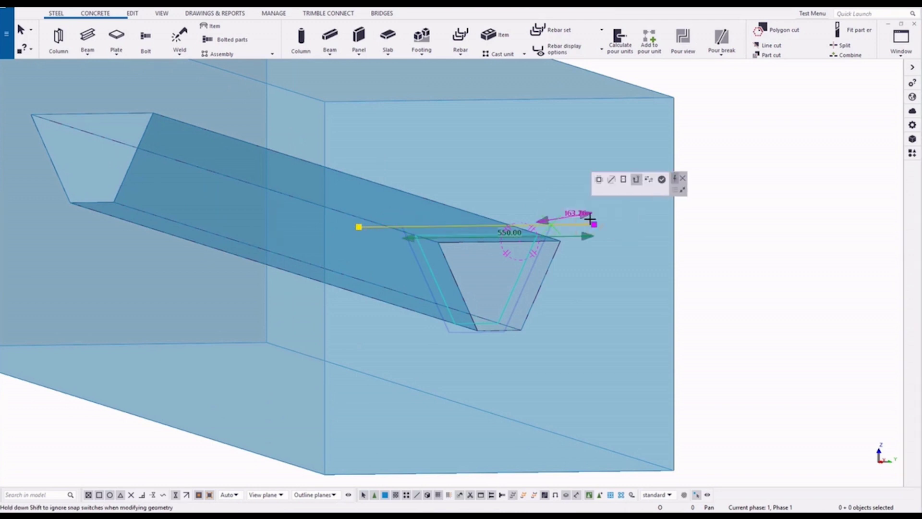
left_click_drag(590, 220, 610, 226)
middle_click(614, 266)
left_click(502, 328)
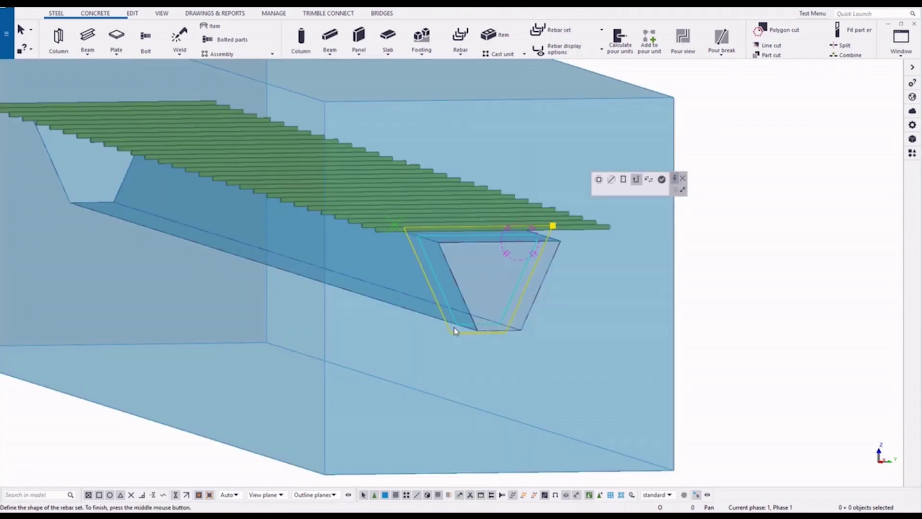
middle_click(453, 341)
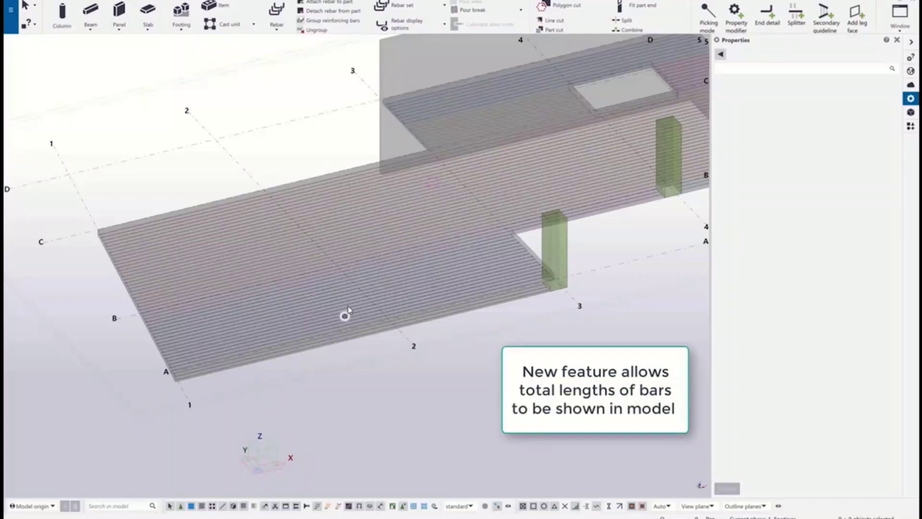
Select the rebar set to check its current bar lengths
left_click(346, 313)
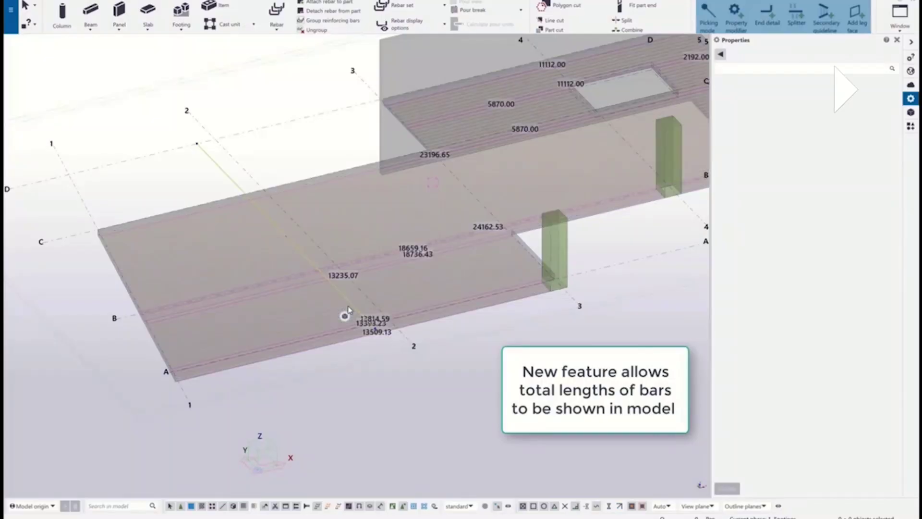
scroll(345, 314, "up", 5)
scroll(346, 312, "up", 3)
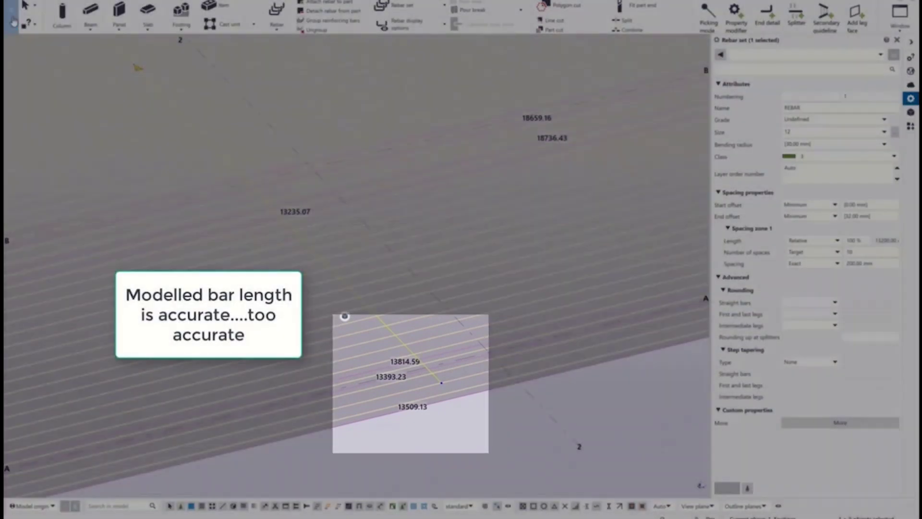
In Settings > Options > Rebar set, set straight bars rounding to Down 5.00
left_click(14, 23)
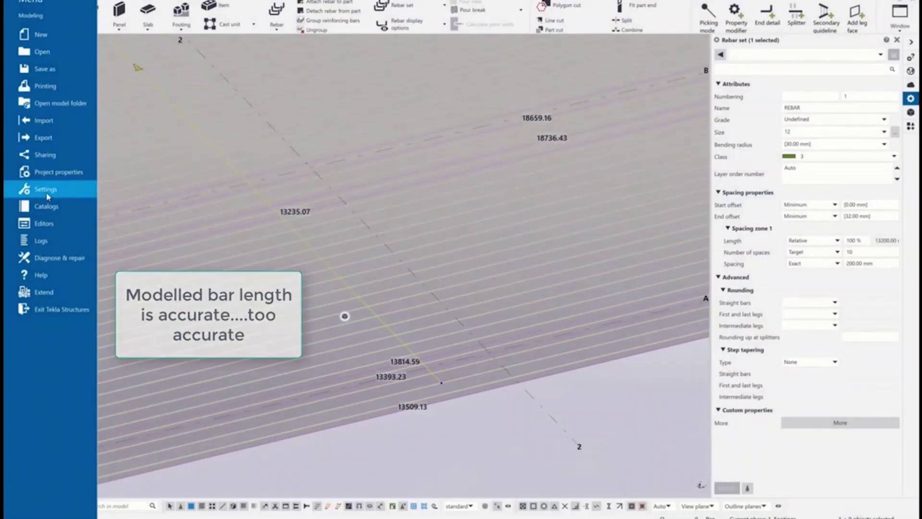
left_click(46, 192)
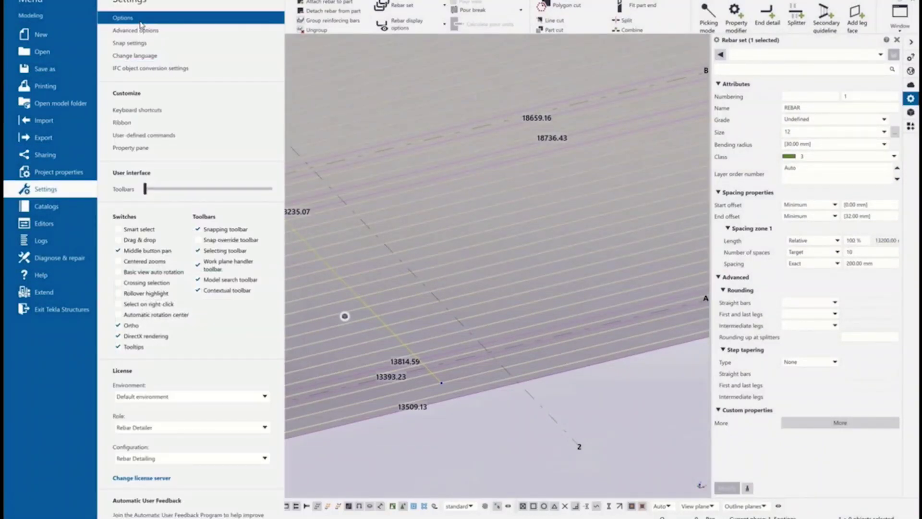
left_click(140, 19)
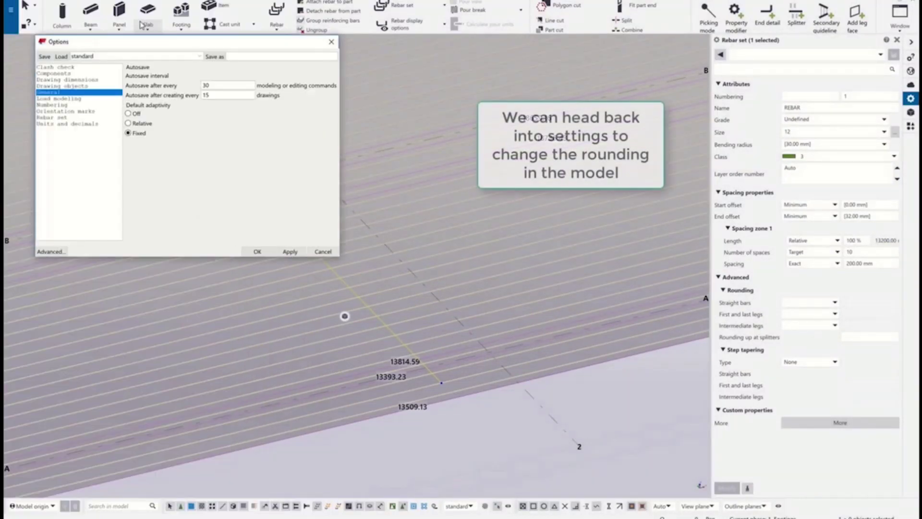
left_click(61, 117)
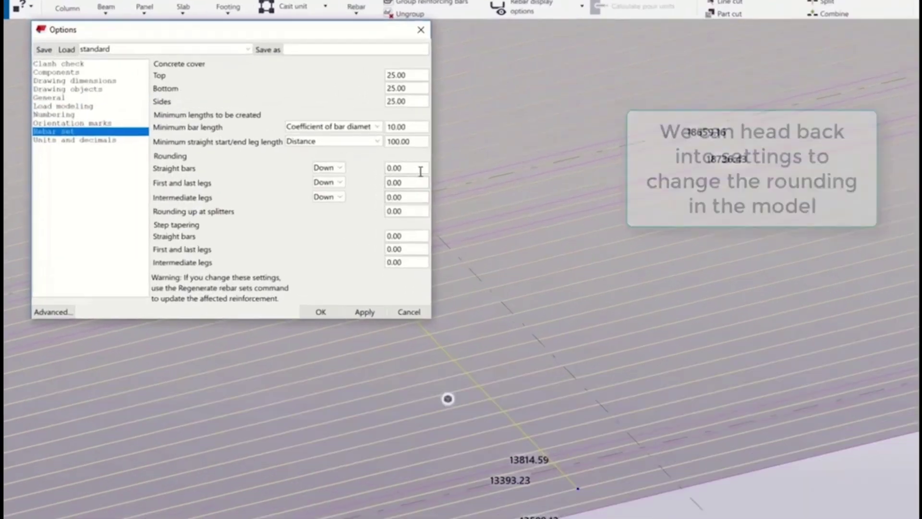
left_click(318, 144)
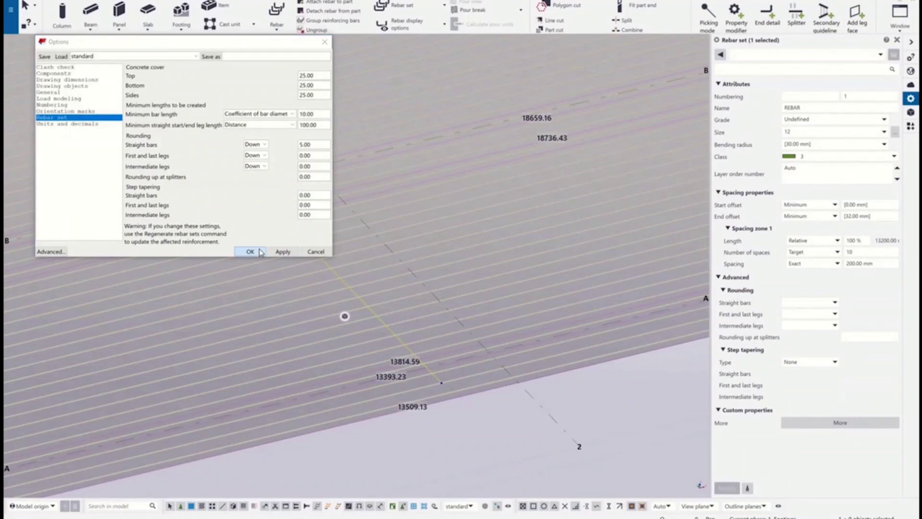
left_click(249, 252)
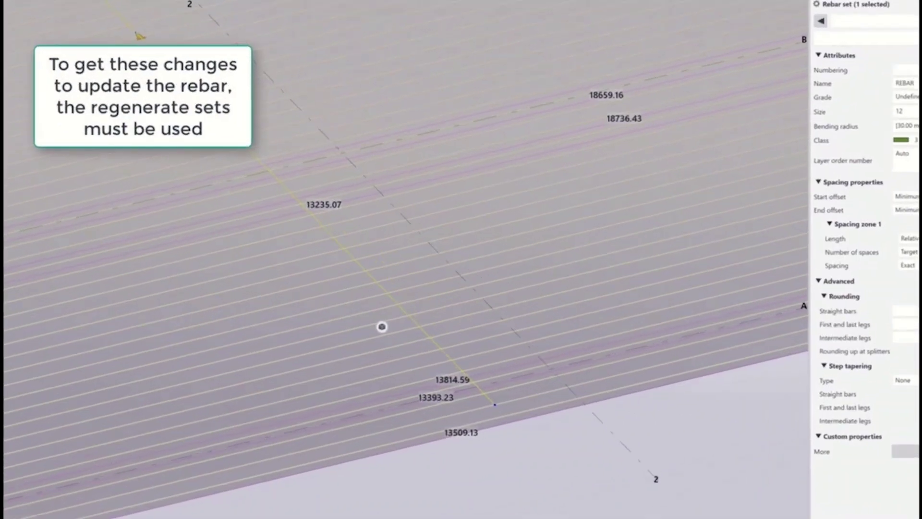
Regenerate rebar sets so lengths round to values like 13810.00, then select the slab
left_click(444, 5)
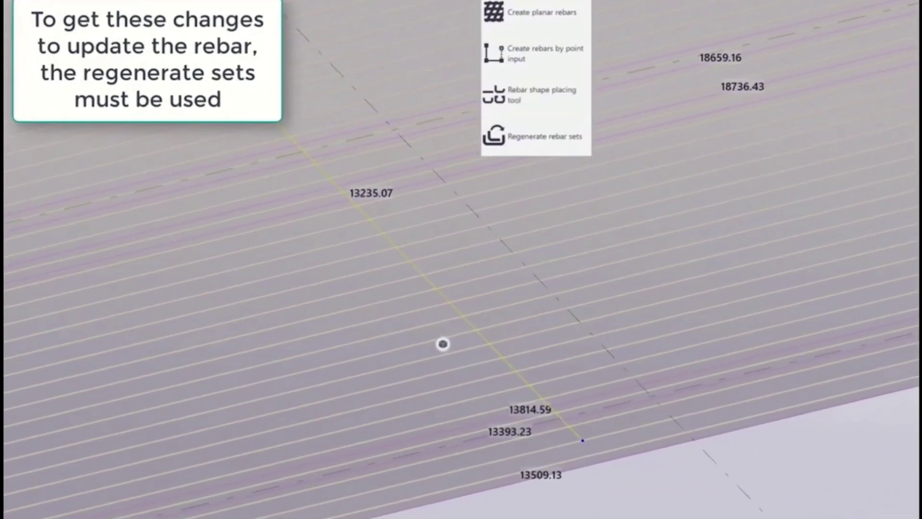
left_click(549, 140)
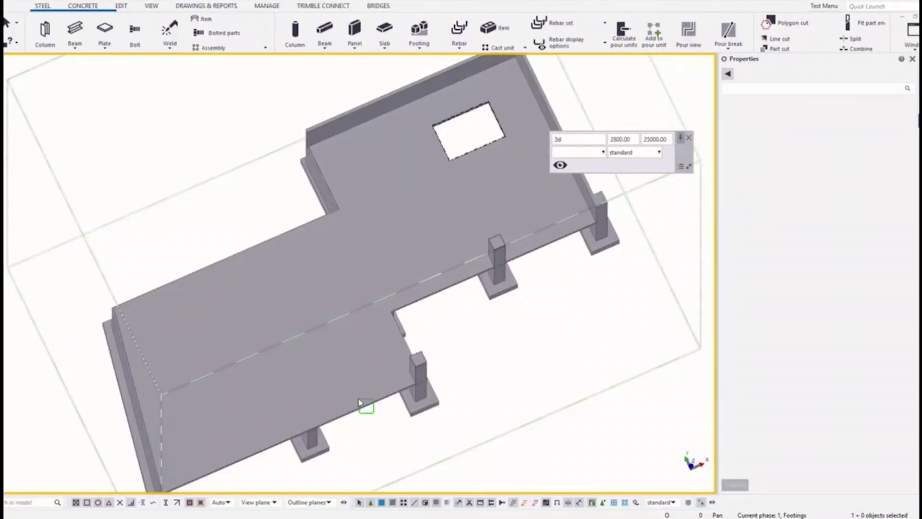
left_click(363, 406)
right_click(361, 406)
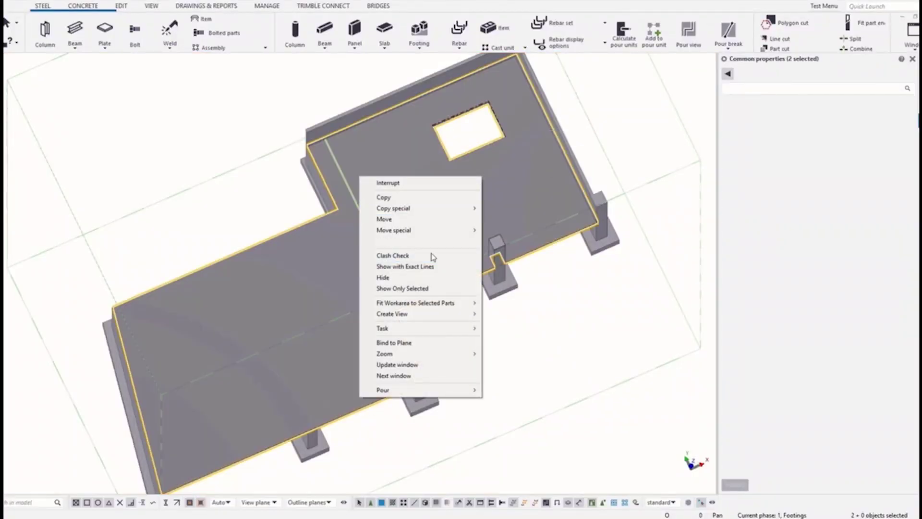
Show only the slab and select its rebar set
left_click(423, 289)
left_click(346, 421)
scroll(365, 433, "up", 5)
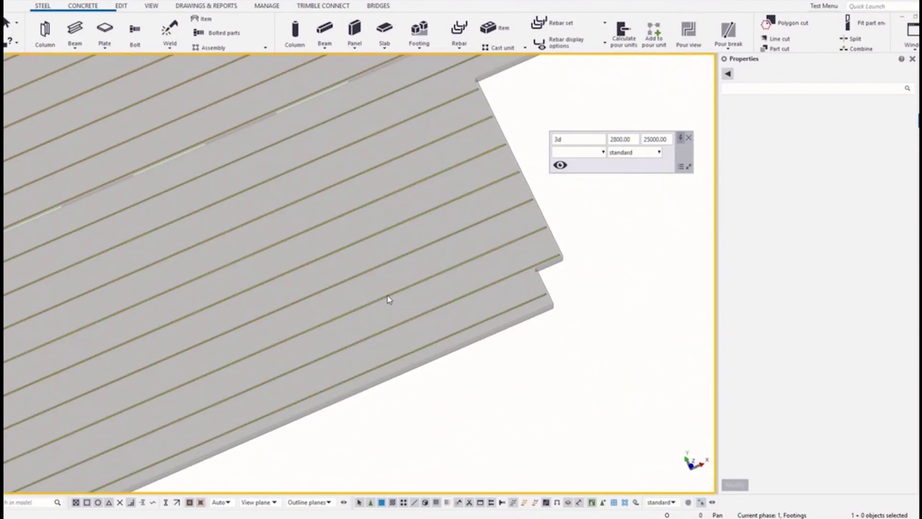
left_click(385, 328)
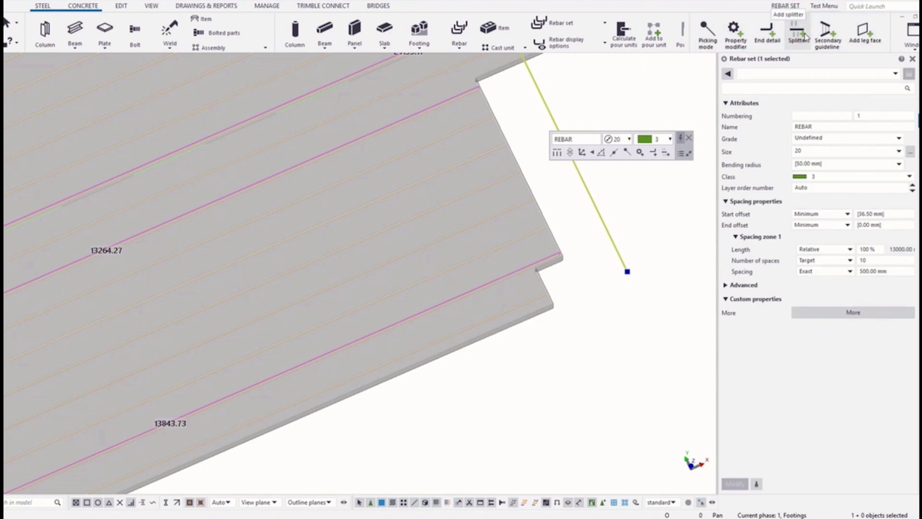
Add a splitter across the slab bars using the saved 'split' settings
left_click(804, 37)
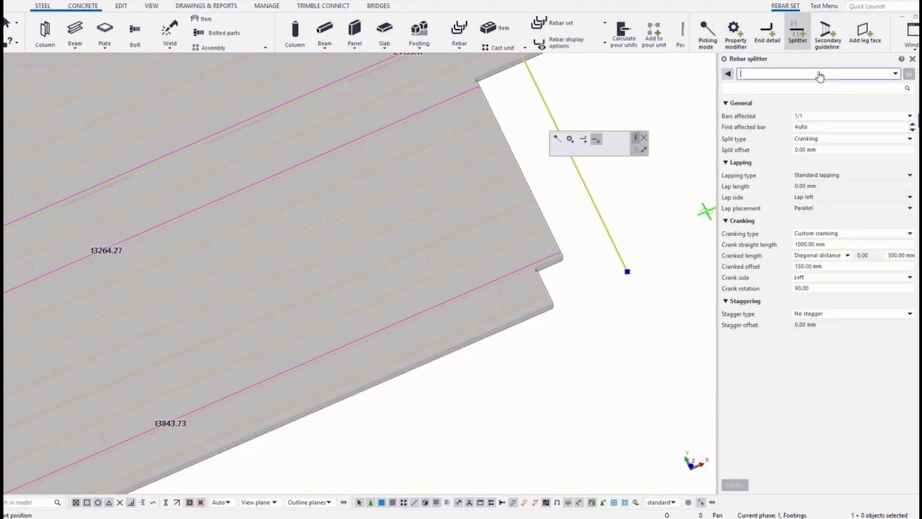
left_click(820, 77)
left_click(751, 84)
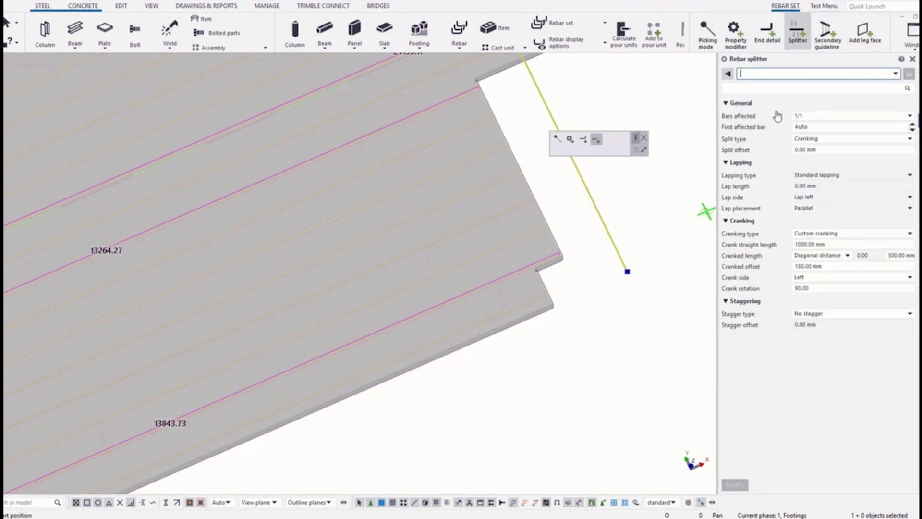
left_click(330, 398)
scroll(289, 411, "up", 4)
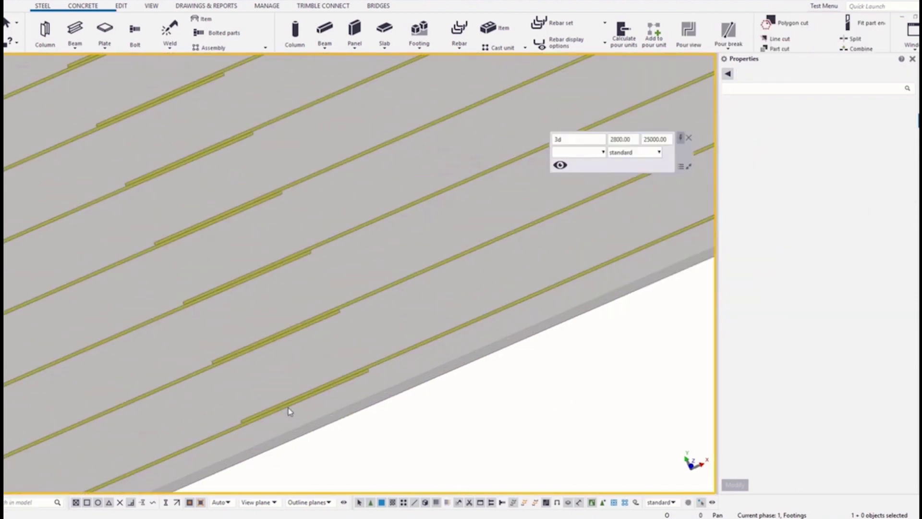
Switch the splitter to the saved 'crank' settings and apply them
left_click(360, 352)
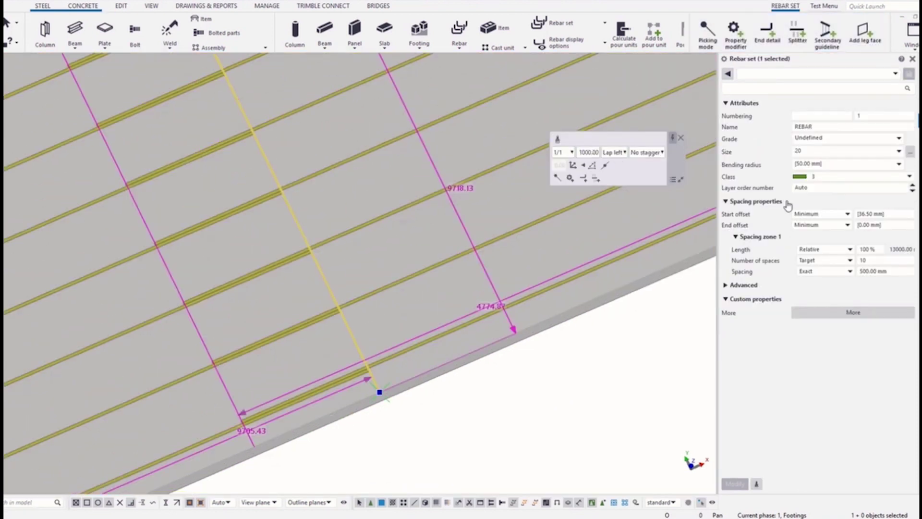
left_click(826, 140)
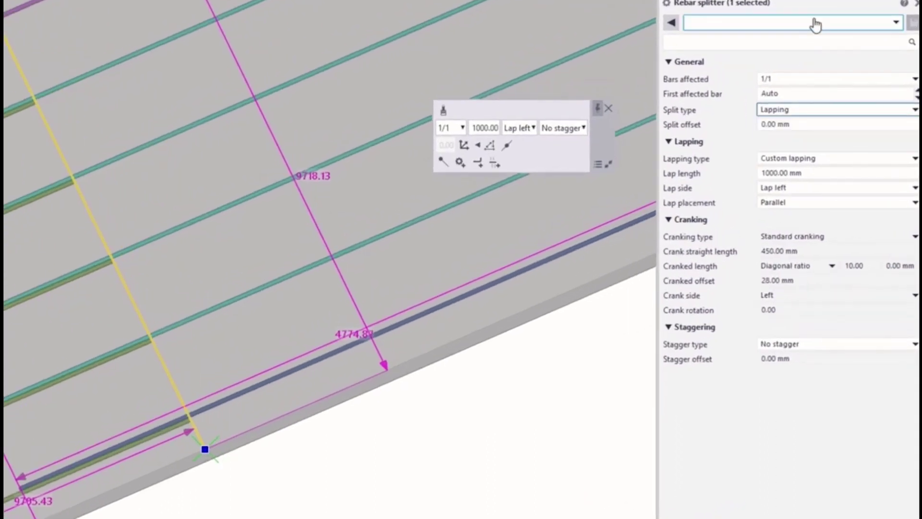
left_click(815, 24)
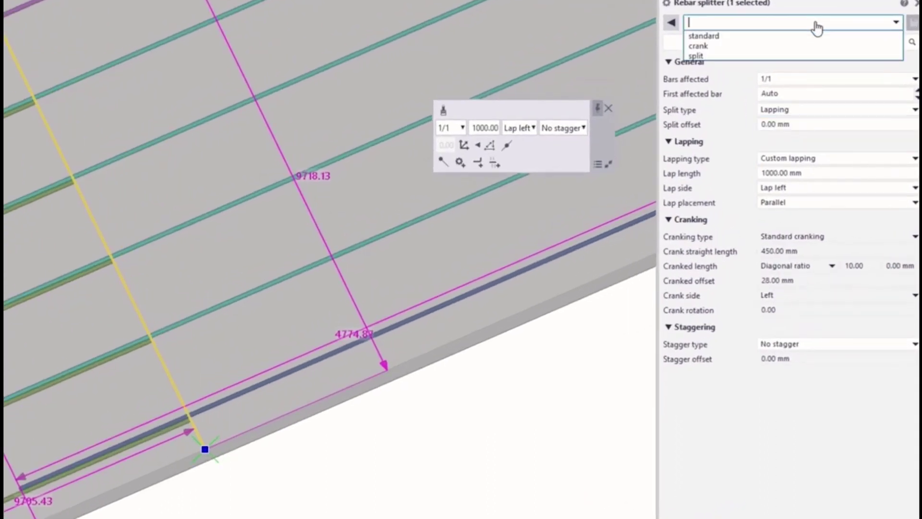
left_click(728, 45)
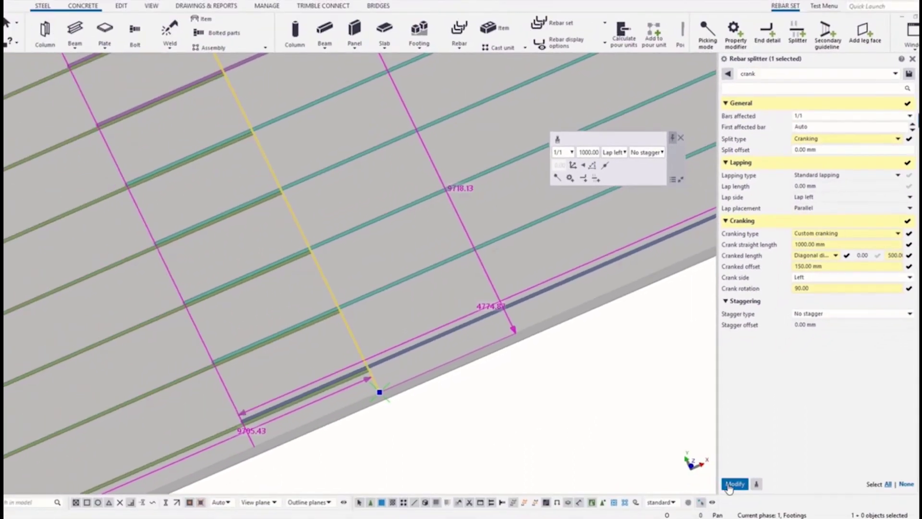
left_click(734, 484)
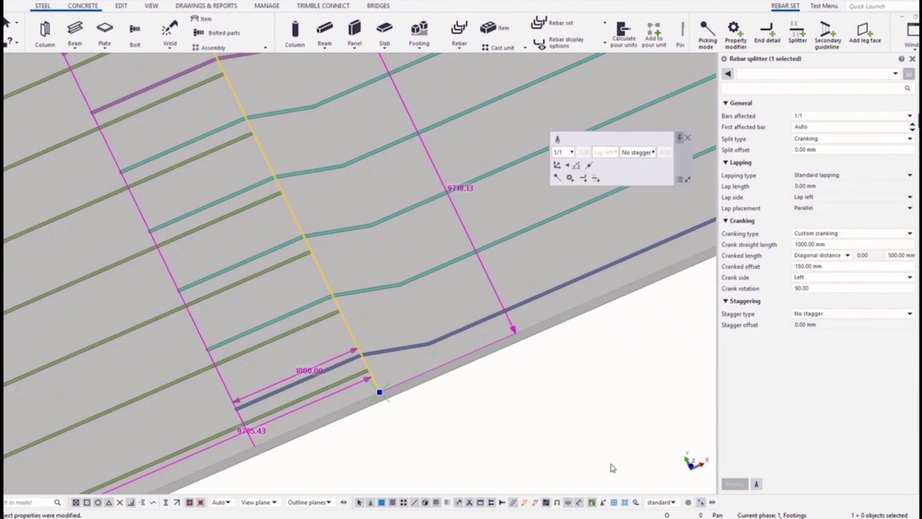
key("Escape")
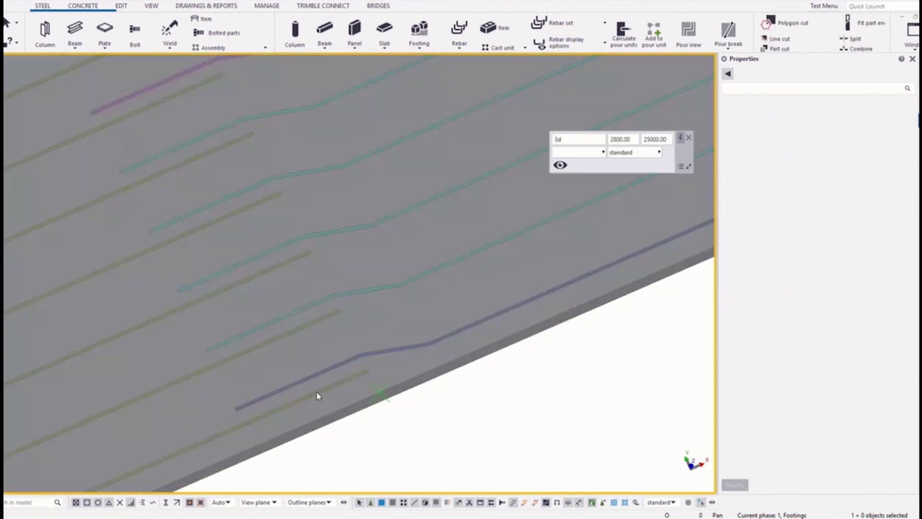
Set one splitter's crank rotation to -90
left_click(322, 389)
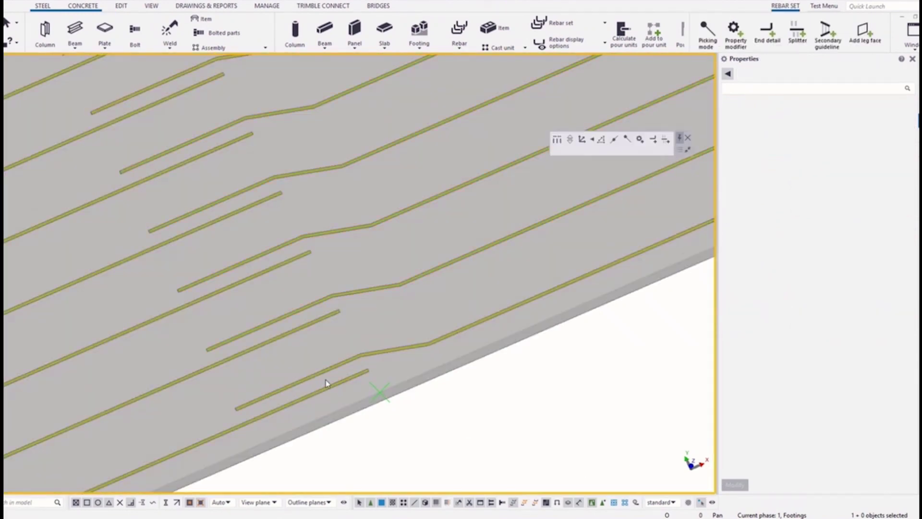
left_click(359, 362)
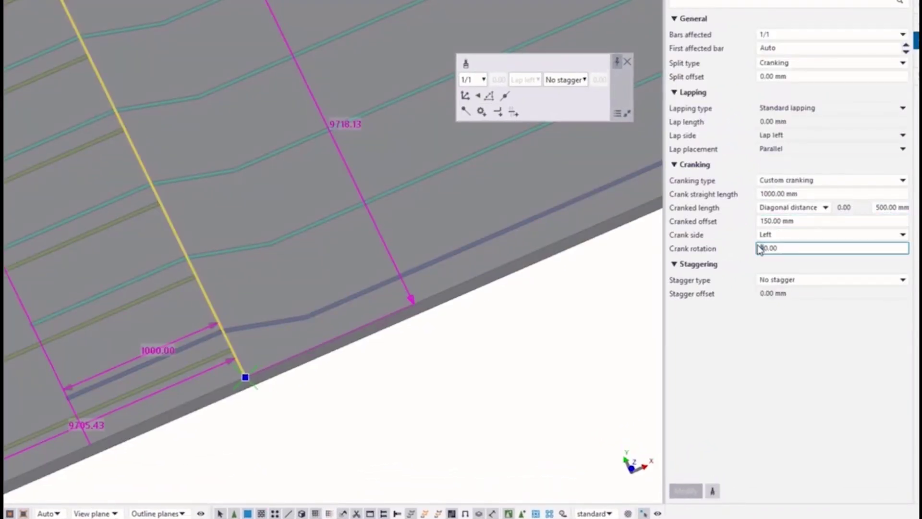
type("9")
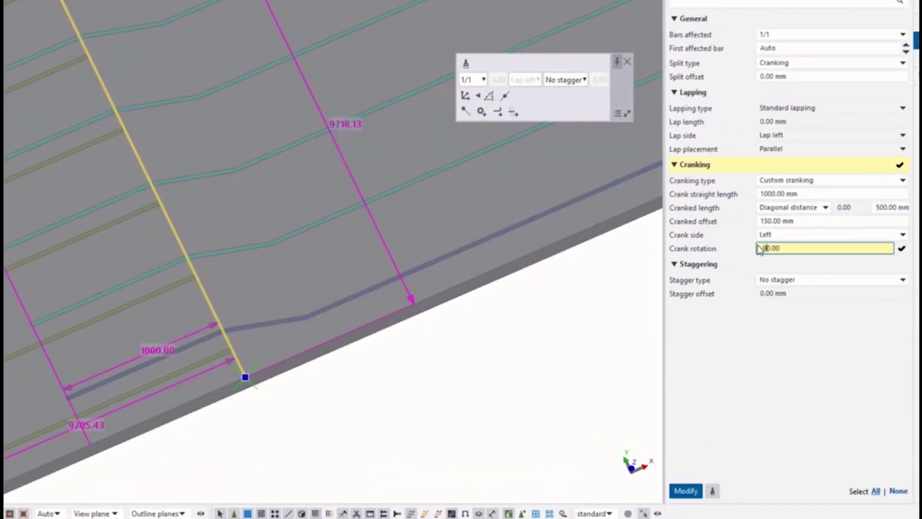
left_click(685, 490)
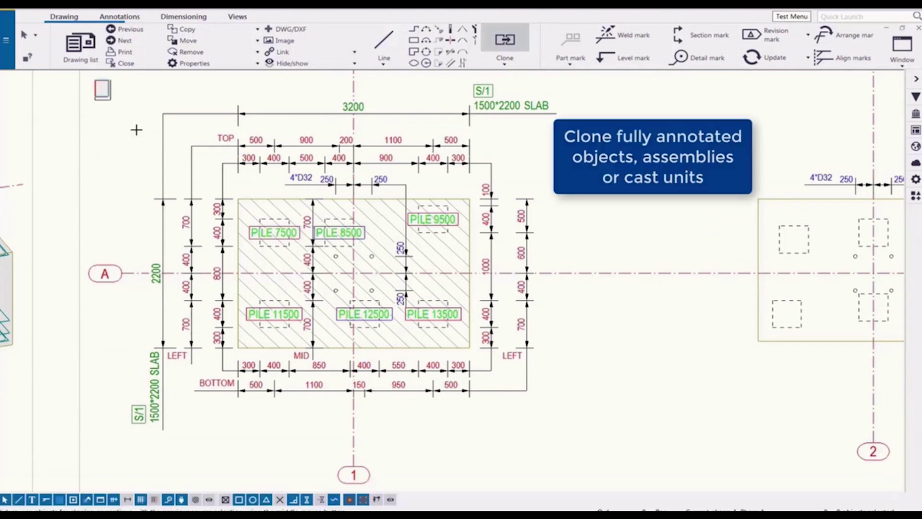
Clone the S/1 detail's dimensions and pile marks onto the right-hand pile cap
mouse_move(94, 80)
left_mouse_down()
mouse_move(343, 334)
mouse_move(591, 441)
left_mouse_up()
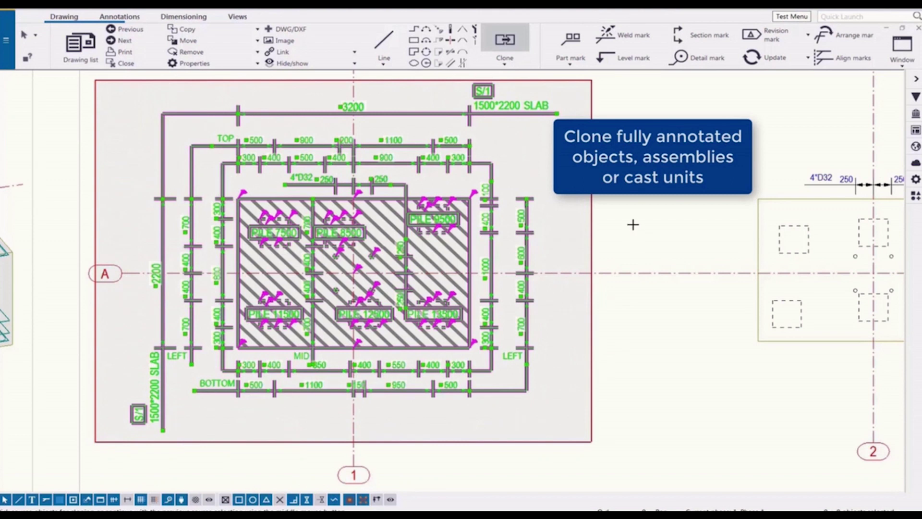
middle_click_drag(692, 230, 540, 293)
scroll(541, 293, "up", 1)
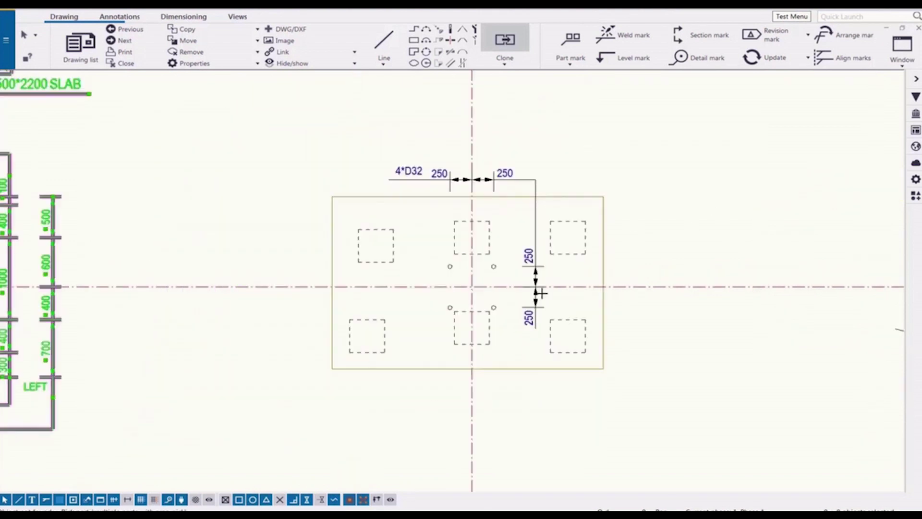
left_click(736, 435)
scroll(737, 436, "down", 2)
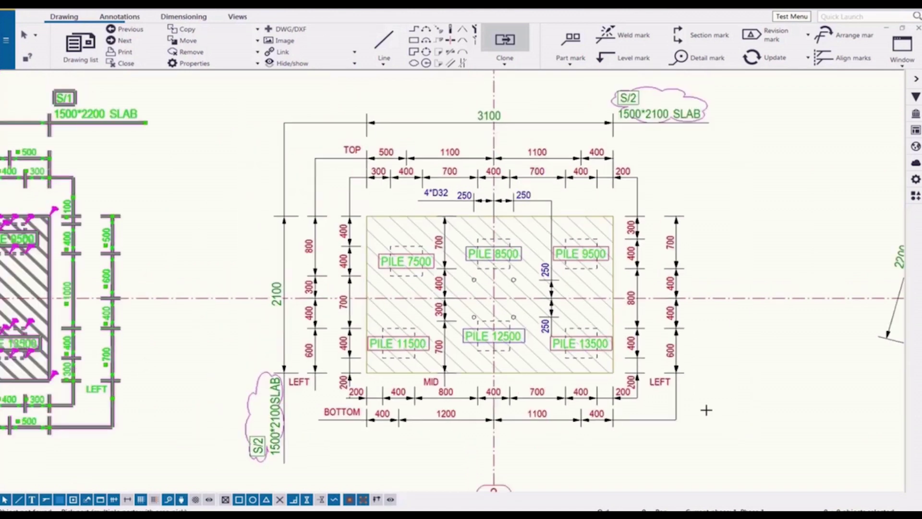
middle_click_drag(292, 303, 448, 290)
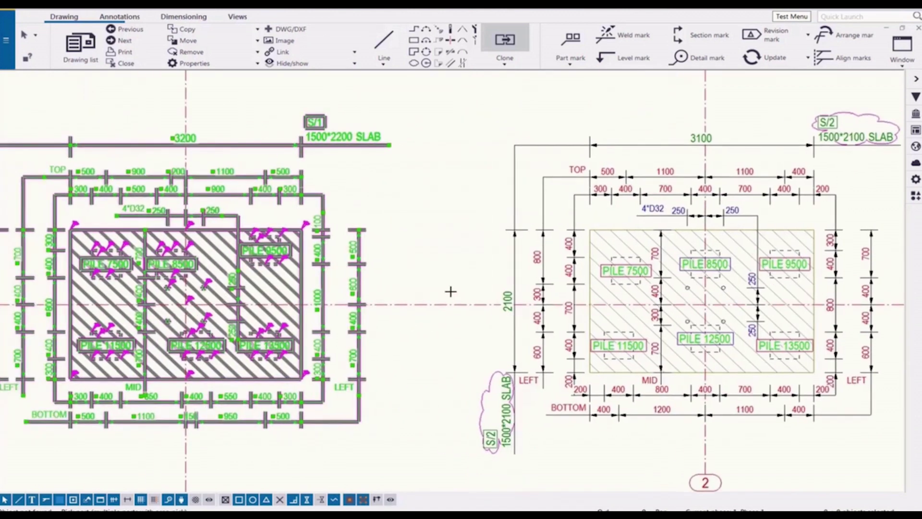
Select the S/1 detail again and clone its annotations onto the pile caps at grid C
right_click(419, 238)
scroll(142, 178, "up", 1)
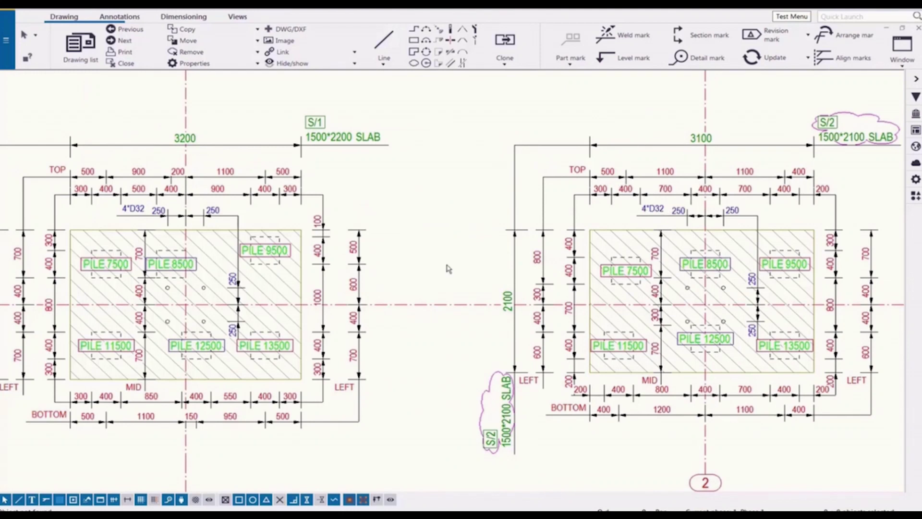
scroll(335, 218, "down", 1)
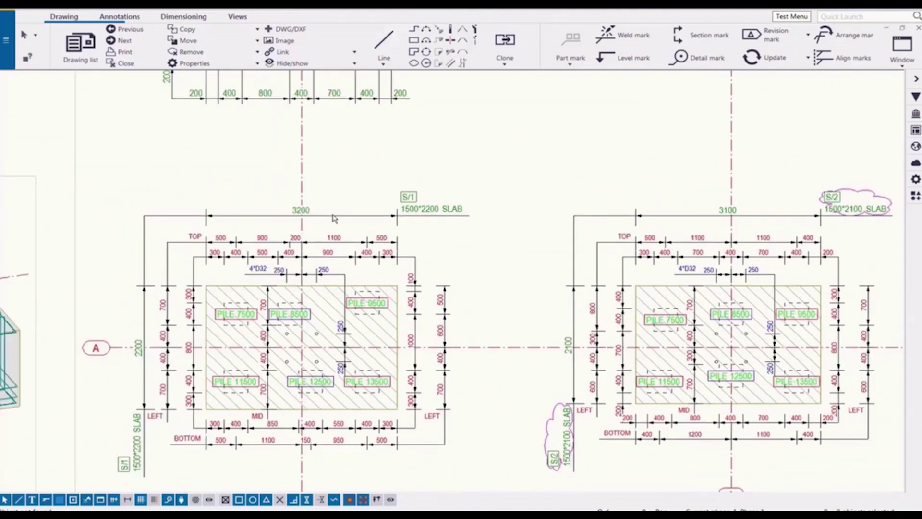
middle_click_drag(291, 206, 298, 171)
mouse_move(106, 145)
left_mouse_down()
mouse_move(144, 205)
mouse_move(503, 456)
left_mouse_up()
scroll(521, 208, "down", 2)
middle_click_drag(517, 193, 426, 473)
scroll(414, 385, "down", 1)
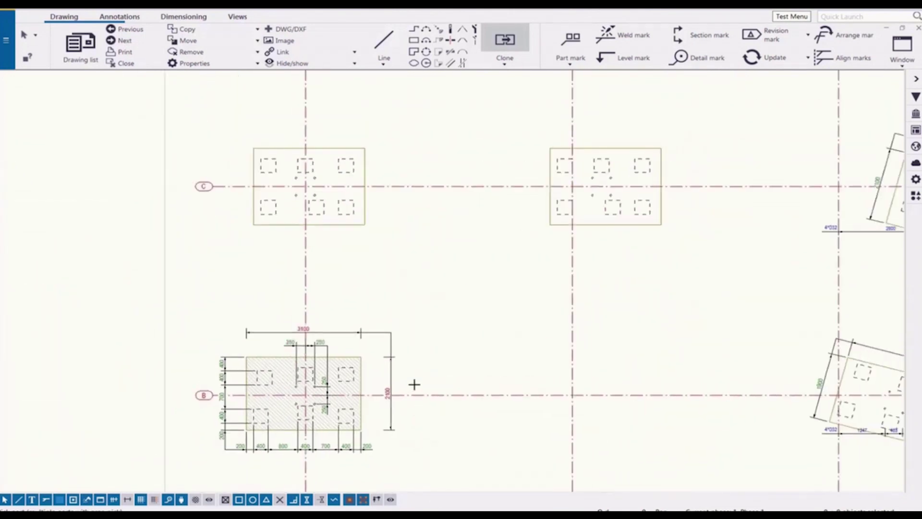
mouse_move(168, 104)
left_mouse_down()
mouse_move(595, 449)
mouse_move(712, 464)
left_mouse_up()
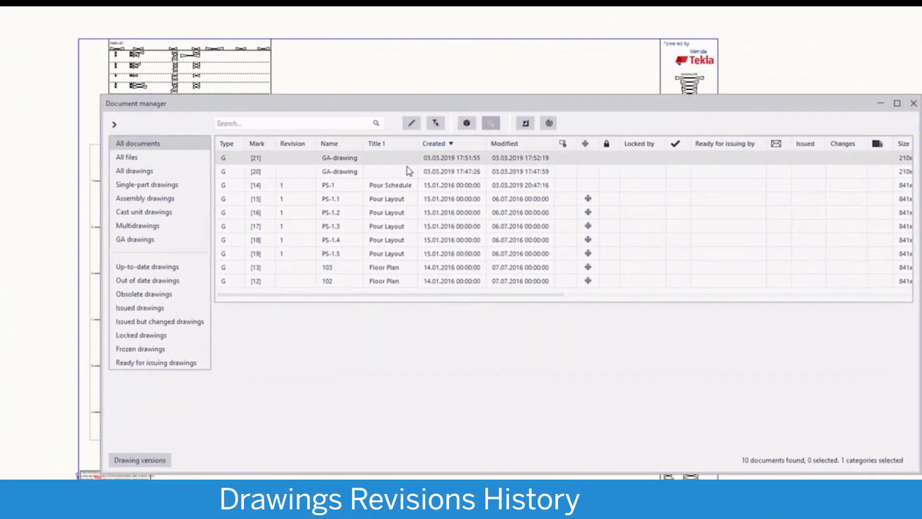
Browse PS-1 Pour Schedule's versions from 20:18:10 back and open the 17:35:40 one
left_click(358, 247)
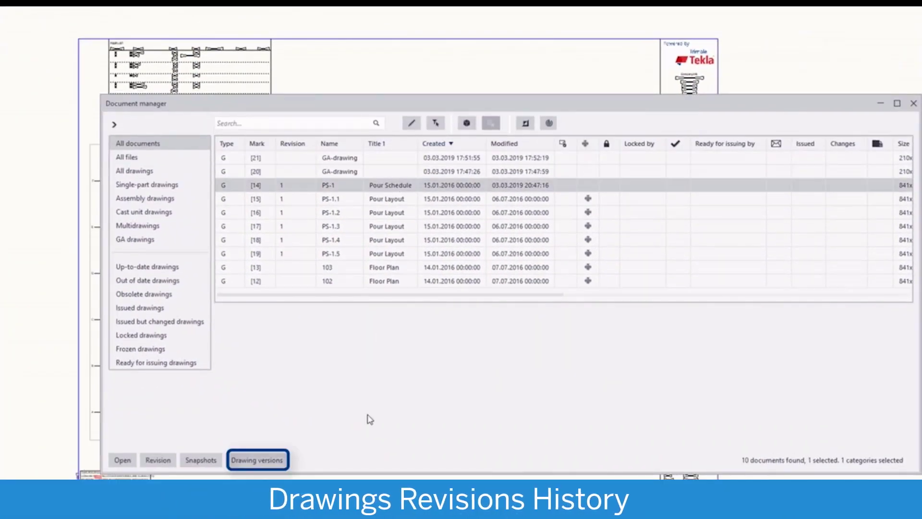
left_click(249, 461)
left_click_drag(517, 53, 489, 52)
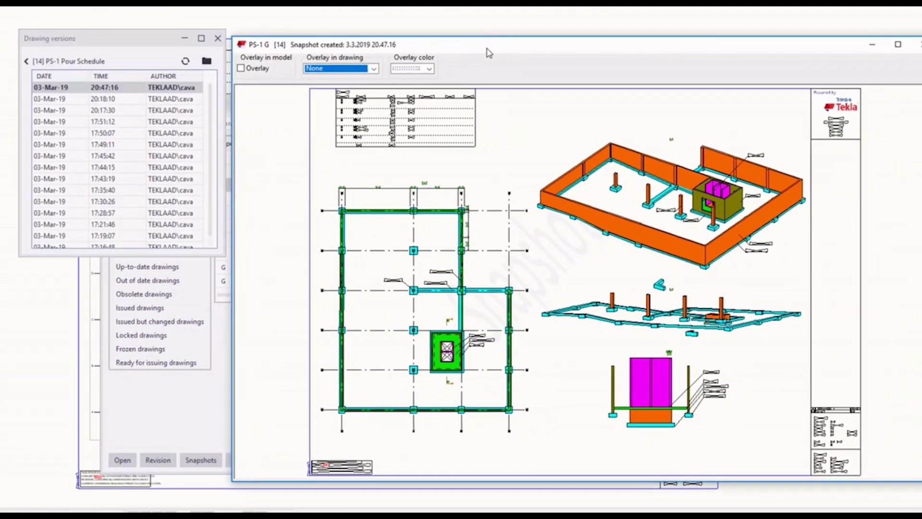
left_click(142, 100)
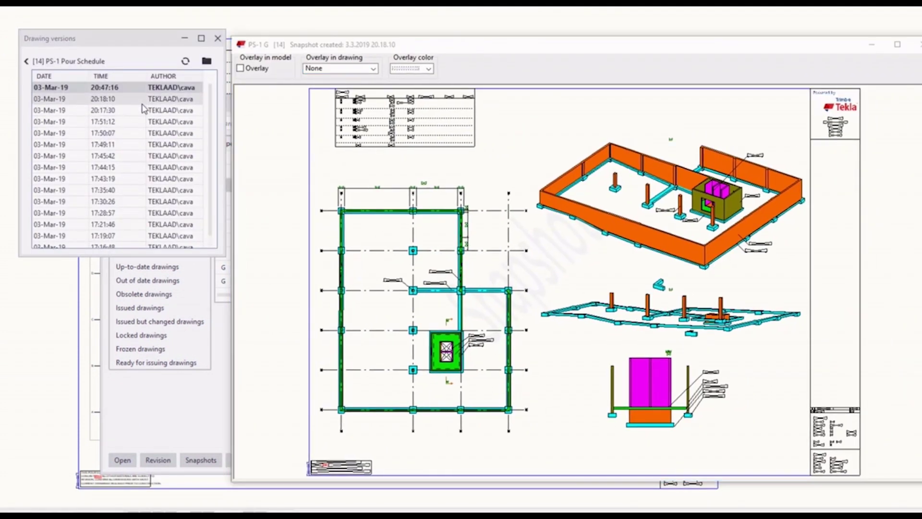
key("Down")
key("Down")
key("Down")
key("Down")
key("Down")
key("Down")
key("Down")
key("Down")
key("Down")
key("Down")
key("Down")
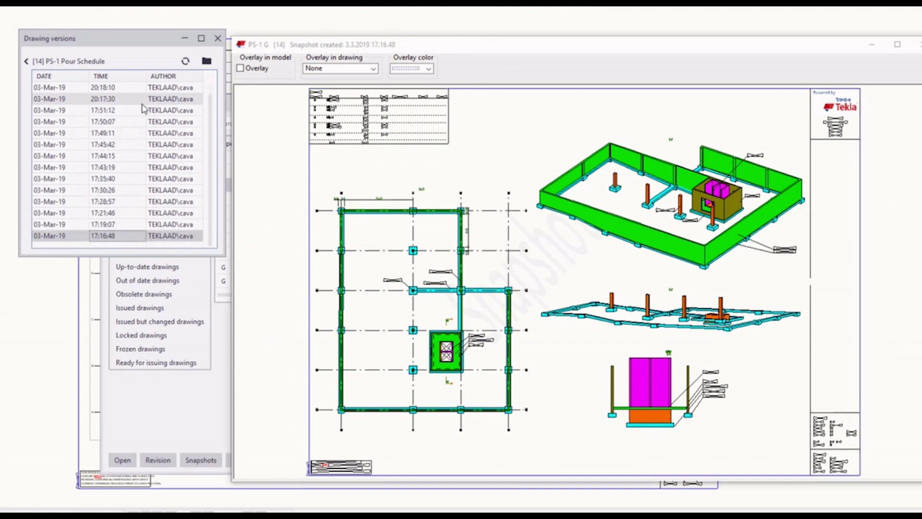
key("Down")
key("Up")
key("Up")
key("Up")
key("Up")
key("Up")
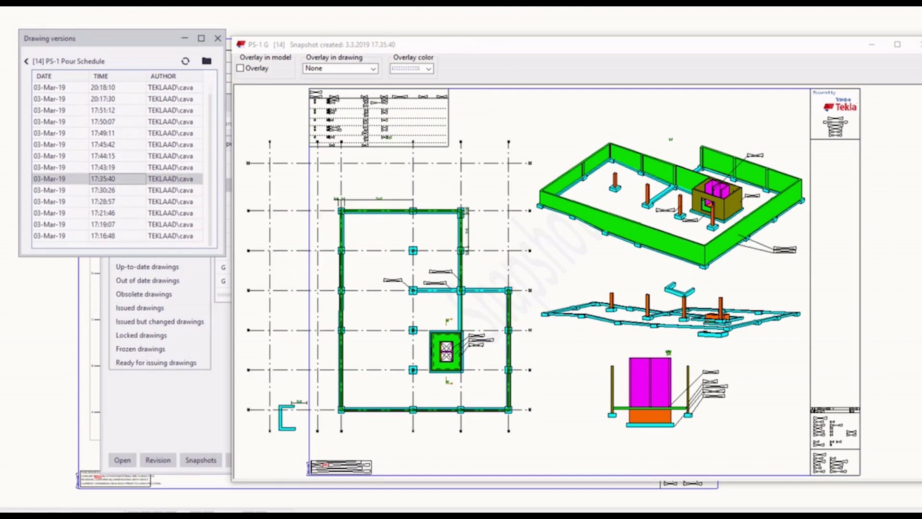
right_click(107, 179)
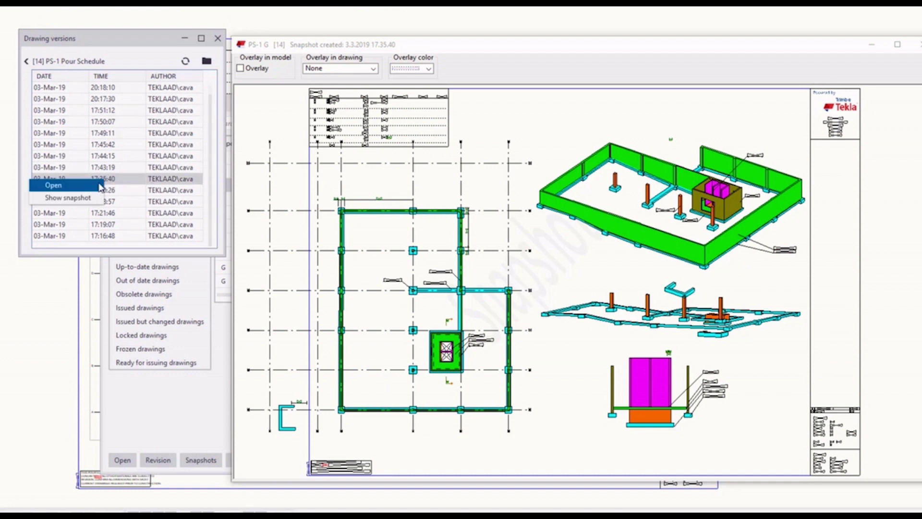
left_click(85, 189)
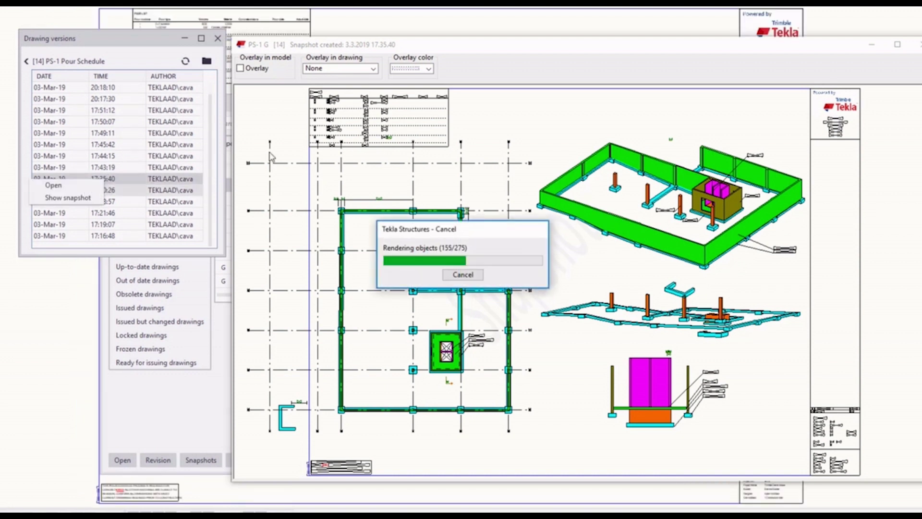